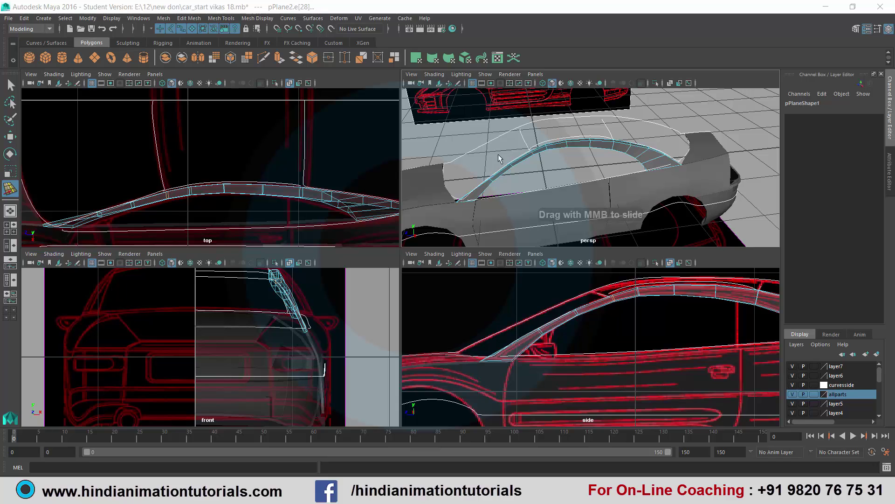
# Step: Select the run of top inner edges along the window-frame strip's roof side
pyautogui.moveTo(484, 156)
pyautogui.keyDown('alt'); pyautogui.mouseDown()
pyautogui.moveTo(547, 167)
pyautogui.moveTo(545, 131)
pyautogui.mouseUp(); pyautogui.keyUp('alt')
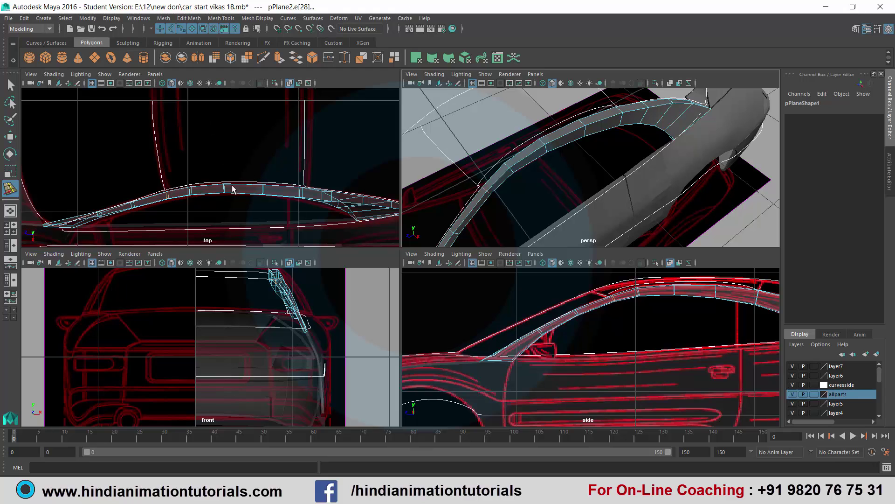
pyautogui.scroll(2, 241, 189)
pyautogui.moveTo(486, 174)
pyautogui.keyDown('alt'); pyautogui.mouseDown()
pyautogui.moveTo(597, 155)
pyautogui.moveTo(649, 175)
pyautogui.moveTo(584, 185)
pyautogui.moveTo(580, 169)
pyautogui.moveTo(597, 184)
pyautogui.moveTo(536, 140)
pyautogui.mouseUp(); pyautogui.keyUp('alt')
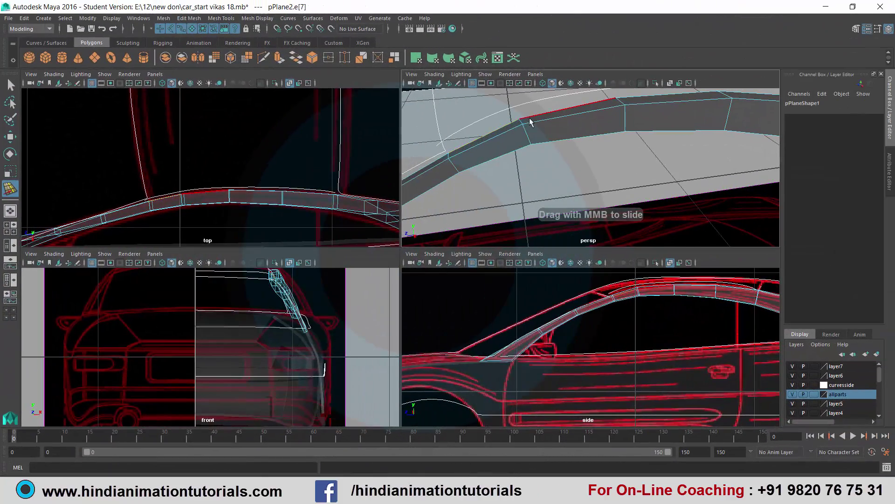
pyautogui.keyDown('shift'); pyautogui.click(530, 117); pyautogui.keyUp('shift')
pyautogui.keyDown('alt'); pyautogui.moveTo(529, 118); pyautogui.dragTo(575, 154, button='middle'); pyautogui.keyUp('alt')
pyautogui.moveTo(575, 154)
pyautogui.keyDown('alt'); pyautogui.mouseDown()
pyautogui.moveTo(540, 158)
pyautogui.moveTo(602, 180)
pyautogui.moveTo(594, 168)
pyautogui.moveTo(517, 176)
pyautogui.mouseUp(); pyautogui.keyUp('alt')
pyautogui.keyDown('shift'); pyautogui.click(568, 175); pyautogui.keyUp('shift')
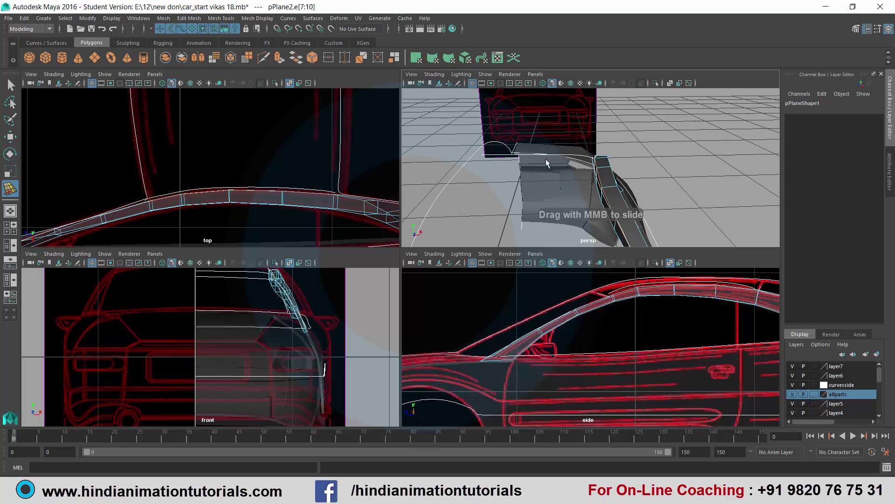
pyautogui.keyDown('alt'); pyautogui.moveTo(517, 176); pyautogui.dragTo(523, 161, button='middle'); pyautogui.keyUp('alt')
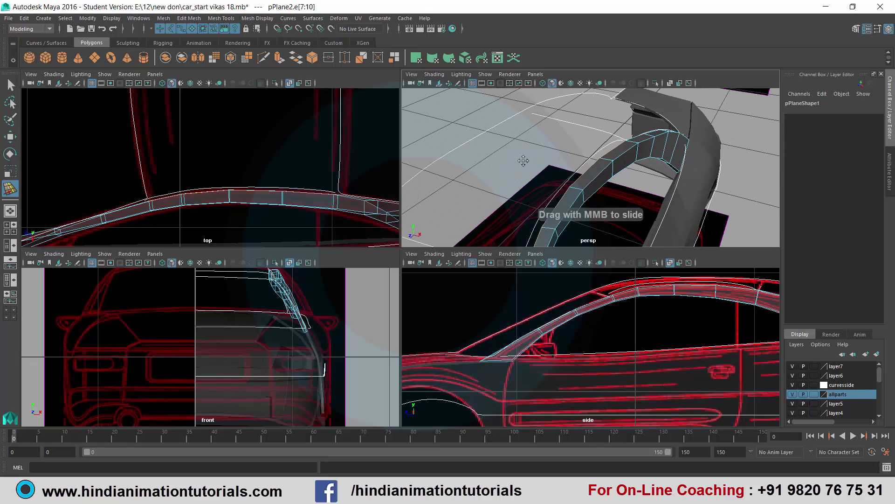
# Step: Extrude the roof-side edges into a first row of faces, narrowed inward
pyautogui.hotkey('ctrl', 'e')
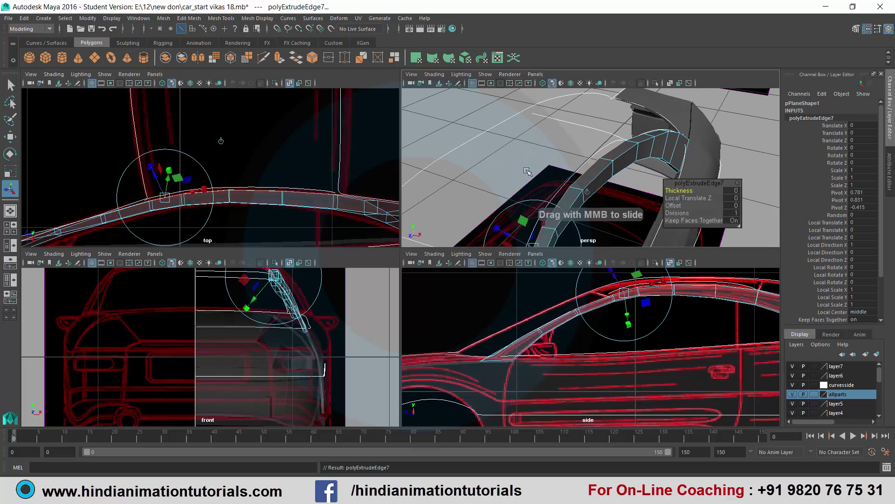
pyautogui.moveTo(527, 171)
pyautogui.keyDown('alt'); pyautogui.mouseDown()
pyautogui.moveTo(563, 153)
pyautogui.moveTo(567, 178)
pyautogui.moveTo(574, 173)
pyautogui.mouseUp(); pyautogui.keyUp('alt')
pyautogui.keyDown('alt'); pyautogui.moveTo(230, 189); pyautogui.dragTo(236, 201, button='middle'); pyautogui.keyUp('alt')
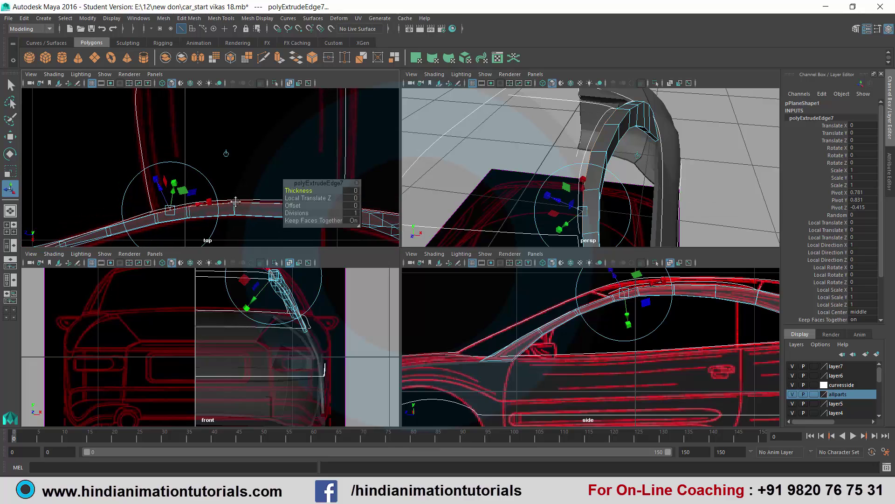
pyautogui.moveTo(175, 195); pyautogui.dragTo(178, 191)
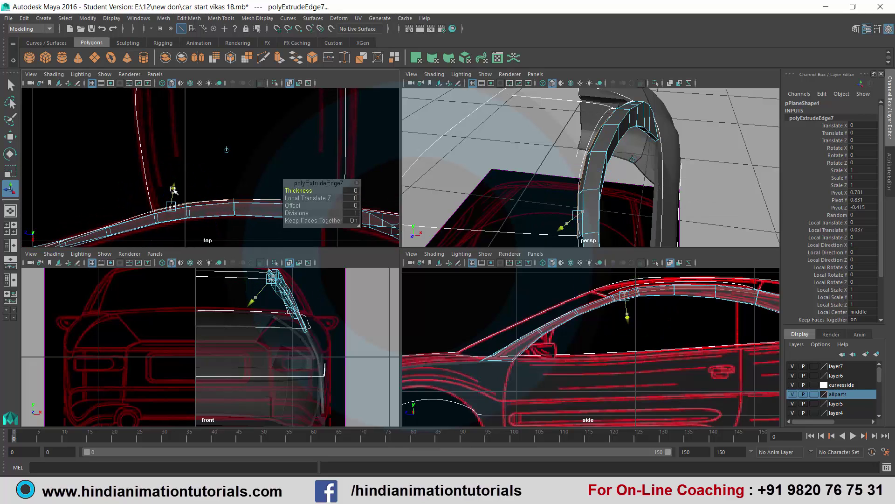
pyautogui.hotkey('ctrl', 'z')
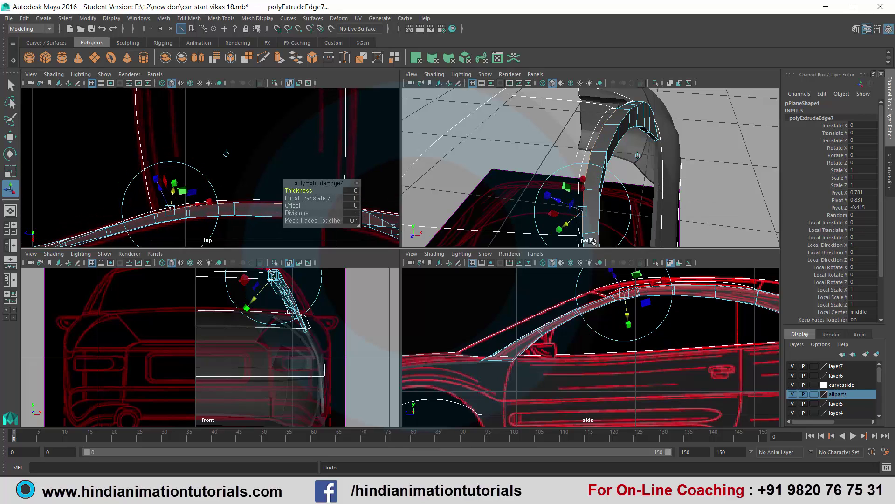
pyautogui.click(638, 155)
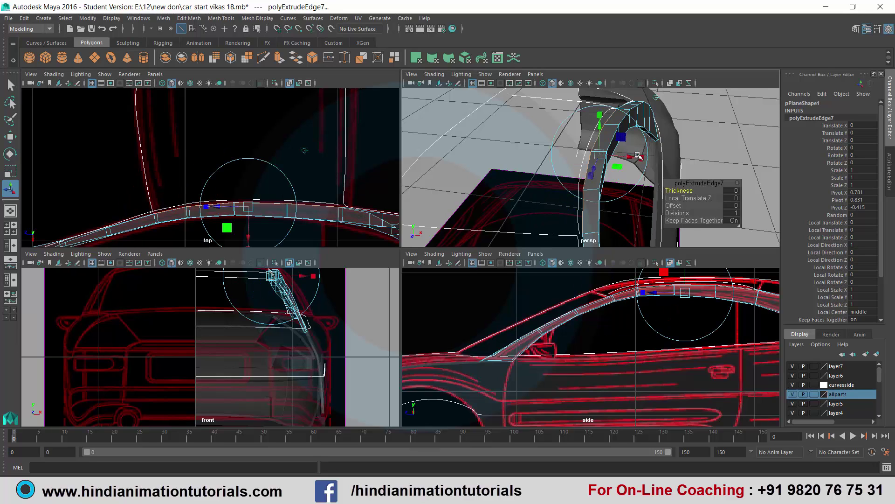
pyautogui.moveTo(585, 164)
pyautogui.keyDown('alt'); pyautogui.mouseDown()
pyautogui.moveTo(638, 156)
pyautogui.moveTo(555, 164)
pyautogui.mouseUp(); pyautogui.keyUp('alt')
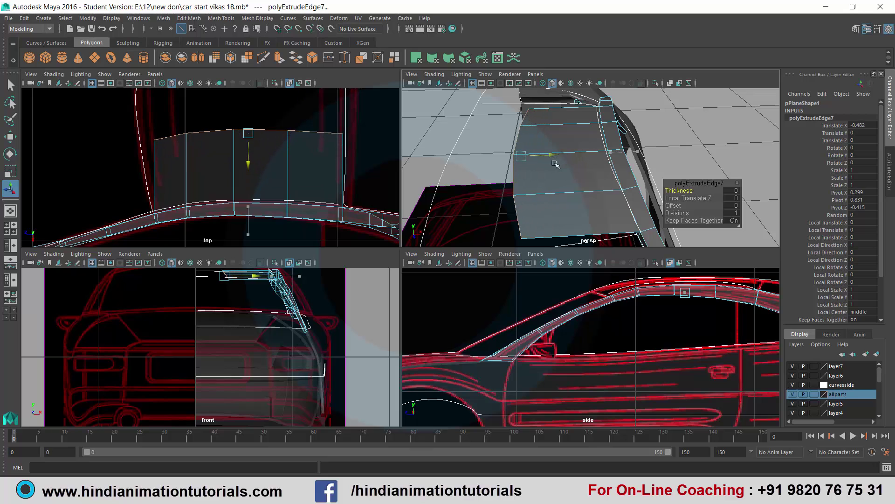
pyautogui.moveTo(555, 164)
pyautogui.mouseDown()
pyautogui.moveTo(574, 168)
pyautogui.moveTo(546, 150)
pyautogui.moveTo(525, 157)
pyautogui.moveTo(555, 175)
pyautogui.mouseUp()
pyautogui.click(567, 154)
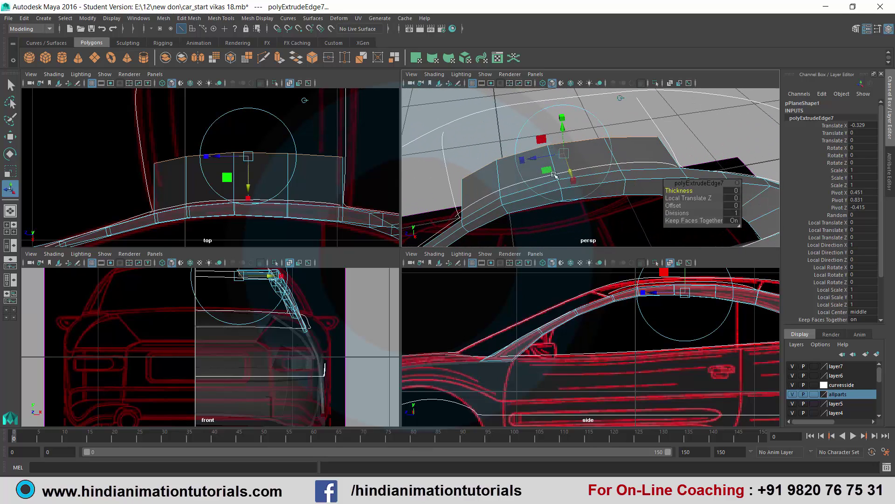
# Step: Extrude the open edge again and pull a second face row inward across the roof
pyautogui.hotkey('ctrl', 'e')
pyautogui.click(569, 180)
pyautogui.moveTo(570, 171)
pyautogui.mouseDown()
pyautogui.moveTo(572, 139)
pyautogui.moveTo(643, 164)
pyautogui.moveTo(673, 152)
pyautogui.moveTo(613, 147)
pyautogui.moveTo(574, 188)
pyautogui.moveTo(545, 169)
pyautogui.mouseUp()
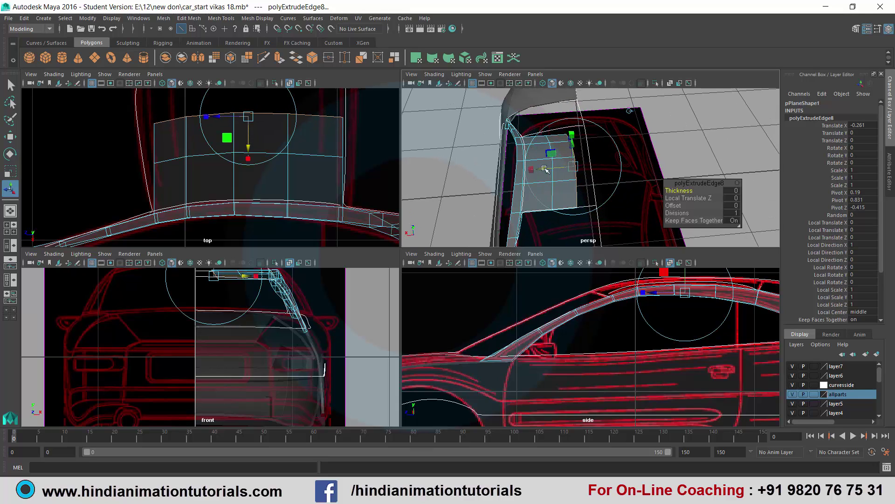
pyautogui.hotkey('ctrl', 'e')
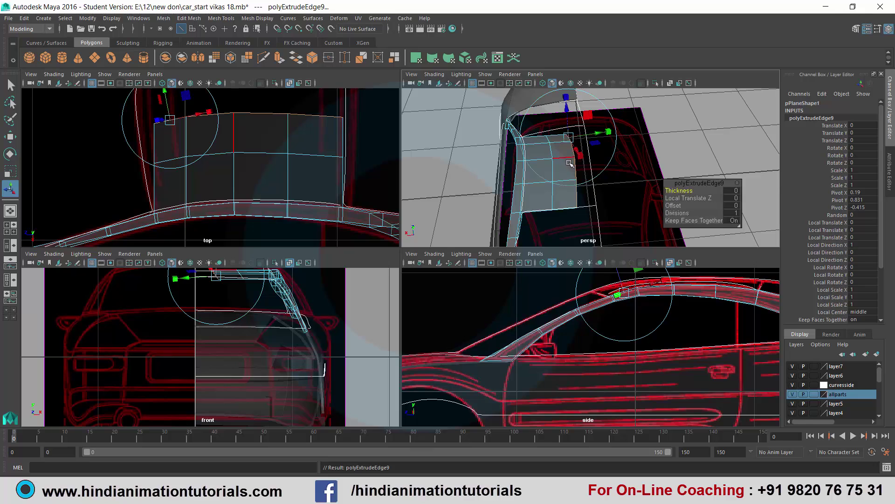
# Step: Pull the third face row inward toward the roof centreline using world-axis handles, checking against the car body
pyautogui.keyDown('alt'); pyautogui.moveTo(554, 182); pyautogui.dragTo(556, 187); pyautogui.keyUp('alt')
pyautogui.click(610, 106)
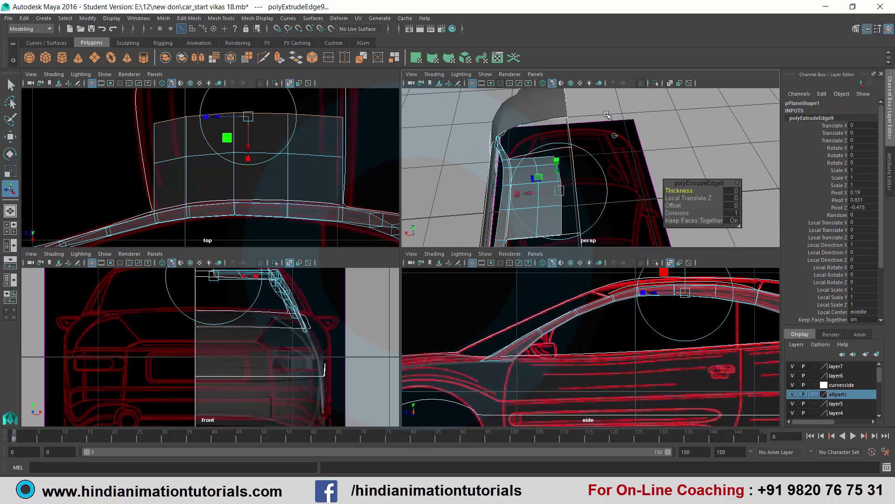
pyautogui.moveTo(529, 194)
pyautogui.mouseDown()
pyautogui.moveTo(543, 192)
pyautogui.moveTo(556, 172)
pyautogui.moveTo(619, 178)
pyautogui.moveTo(550, 201)
pyautogui.moveTo(551, 154)
pyautogui.moveTo(554, 201)
pyautogui.moveTo(573, 206)
pyautogui.mouseUp()
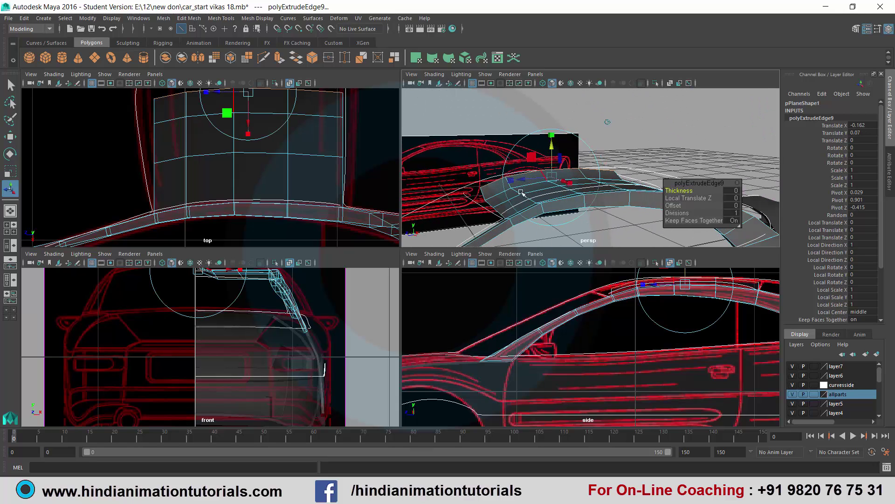
pyautogui.keyDown('alt'); pyautogui.moveTo(319, 161); pyautogui.dragTo(302, 201, button='middle'); pyautogui.keyUp('alt')
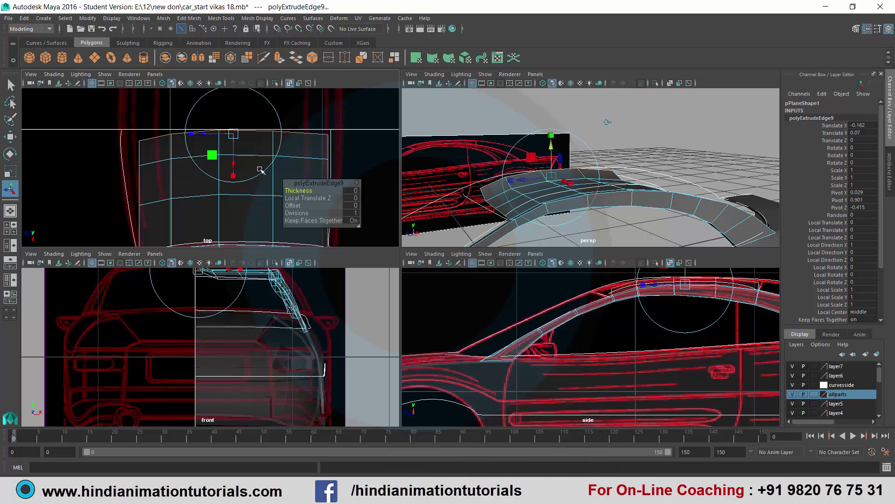
pyautogui.moveTo(243, 191); pyautogui.dragTo(199, 190, button='right')
# Step: Move the panel's top-left corner vertex onto the blueprint roof outline in the top view
pyautogui.press('w')
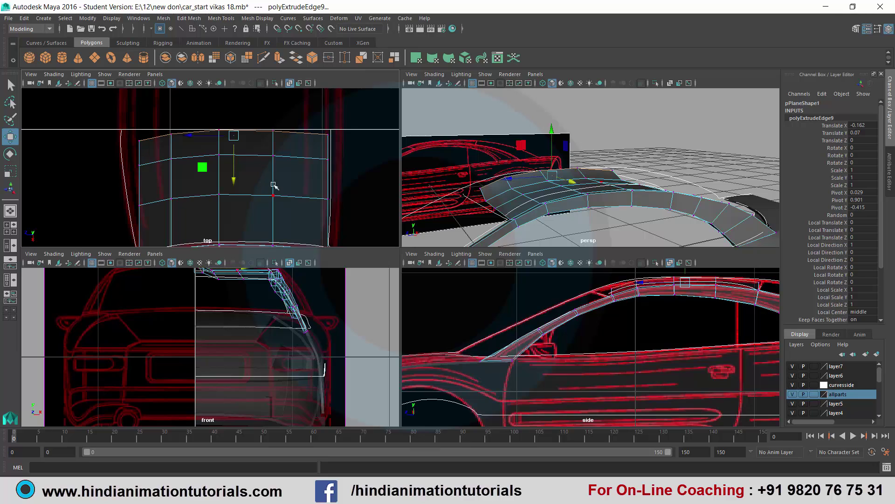
pyautogui.scroll(3, 252, 187)
pyautogui.moveTo(75, 131); pyautogui.dragTo(117, 151)
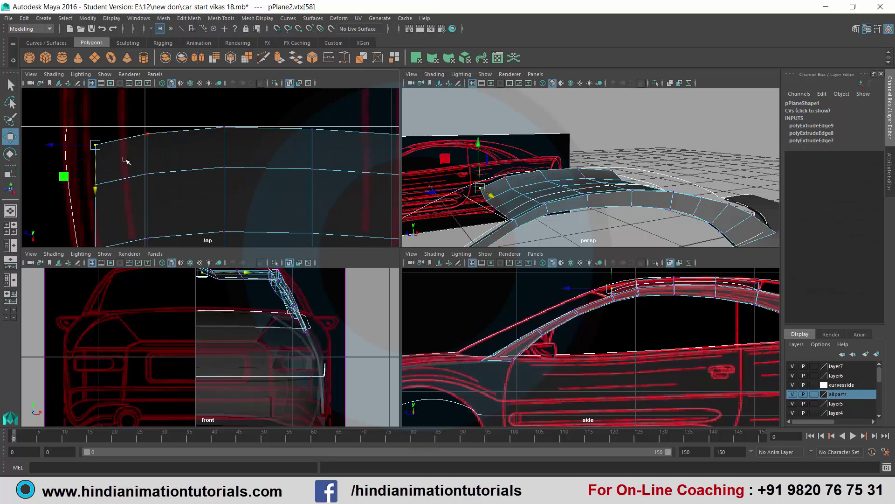
pyautogui.moveTo(120, 154)
pyautogui.keyDown('alt'); pyautogui.mouseDown(button='middle')
pyautogui.moveTo(176, 122)
pyautogui.moveTo(121, 148)
pyautogui.mouseUp(button='middle'); pyautogui.keyUp('alt')
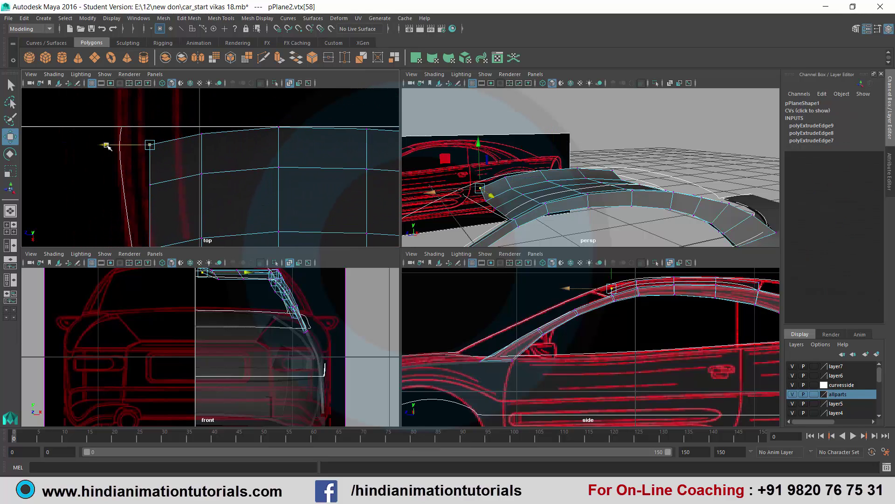
pyautogui.moveTo(104, 145); pyautogui.dragTo(88, 144)
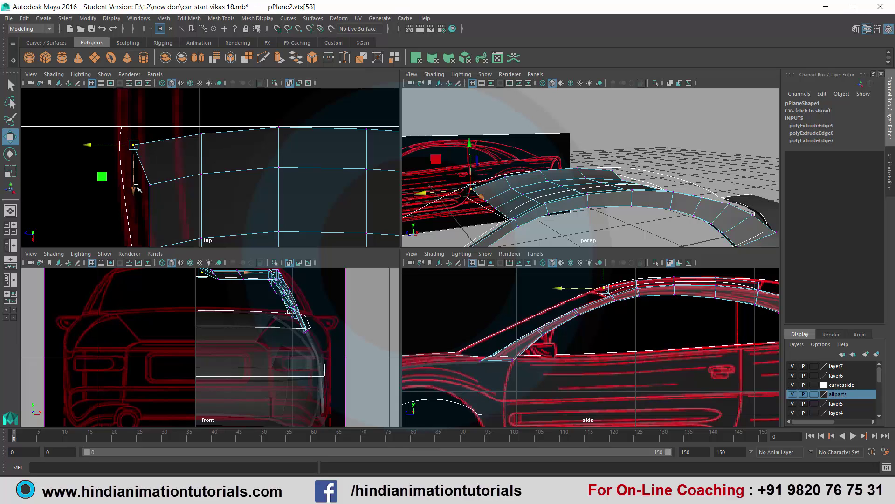
pyautogui.moveTo(135, 187)
pyautogui.mouseDown()
pyautogui.moveTo(100, 139)
pyautogui.moveTo(81, 130)
pyautogui.mouseUp()
pyautogui.moveTo(191, 128)
pyautogui.mouseDown()
pyautogui.moveTo(206, 142)
pyautogui.moveTo(202, 164)
pyautogui.mouseUp()
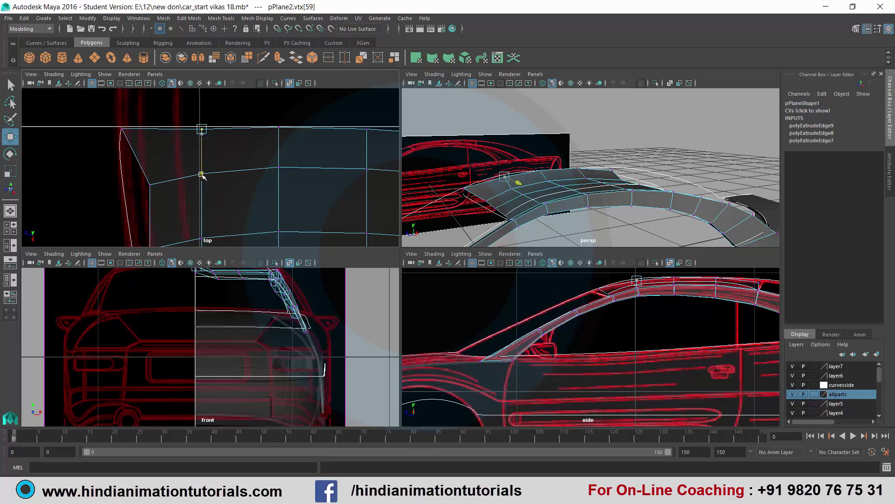
# Step: Move the next two edge vertices left onto the blueprint outline
pyautogui.keyDown('alt'); pyautogui.moveTo(220, 180); pyautogui.dragTo(233, 129, button='middle'); pyautogui.keyUp('alt')
pyautogui.moveTo(160, 153); pyautogui.dragTo(165, 153)
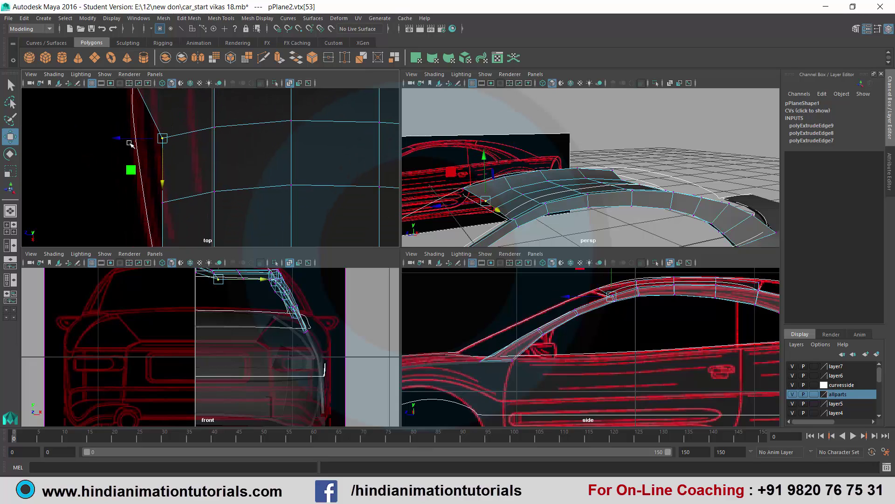
pyautogui.moveTo(120, 136); pyautogui.dragTo(95, 140)
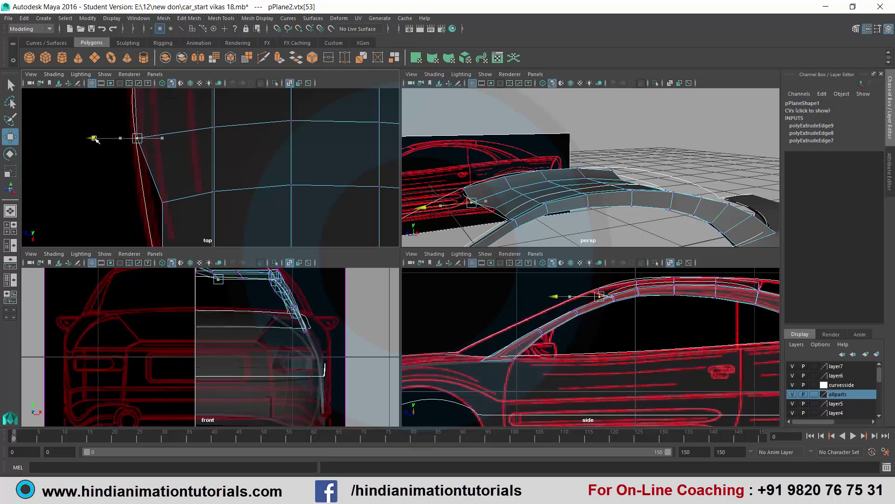
pyautogui.keyDown('alt'); pyautogui.moveTo(178, 165); pyautogui.dragTo(182, 159, button='middle'); pyautogui.keyUp('alt')
pyautogui.moveTo(167, 211); pyautogui.dragTo(110, 197)
pyautogui.moveTo(231, 240)
pyautogui.keyDown('alt'); pyautogui.mouseDown(button='middle')
pyautogui.moveTo(209, 230)
pyautogui.moveTo(185, 191)
pyautogui.moveTo(190, 229)
pyautogui.moveTo(191, 205)
pyautogui.mouseUp(button='middle'); pyautogui.keyUp('alt')
# Step: Adjust the vertices at the panel's far corner and edge, then zoom back out over the roof
pyautogui.keyDown('alt'); pyautogui.moveTo(232, 178); pyautogui.dragTo(182, 155, button='middle'); pyautogui.keyUp('alt')
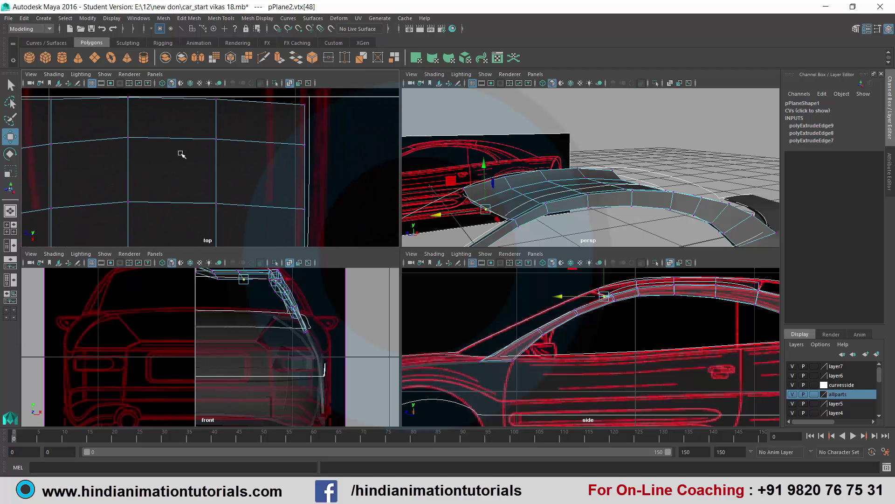
pyautogui.keyDown('alt'); pyautogui.moveTo(255, 141); pyautogui.dragTo(228, 175, button='middle'); pyautogui.keyUp('alt')
pyautogui.moveTo(252, 122)
pyautogui.mouseDown()
pyautogui.moveTo(284, 153)
pyautogui.moveTo(283, 180)
pyautogui.mouseUp()
pyautogui.keyDown('shift'); pyautogui.click(280, 179); pyautogui.keyUp('shift')
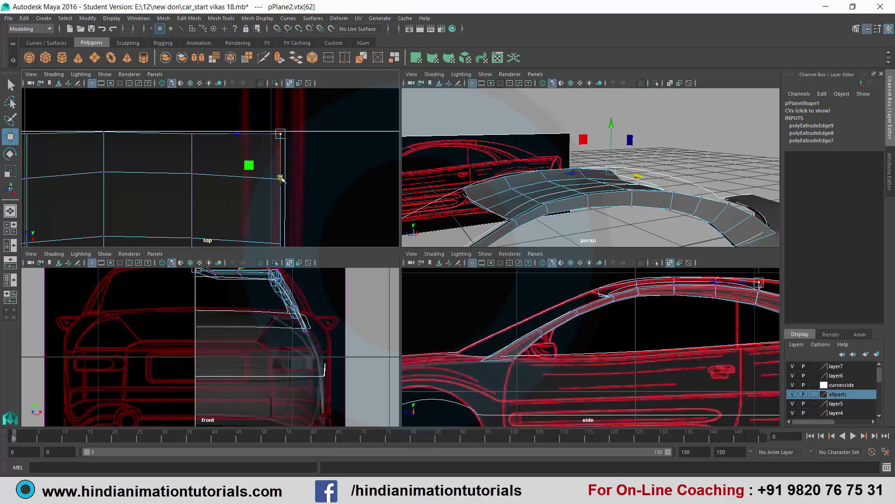
pyautogui.moveTo(235, 136); pyautogui.dragTo(238, 139, button='middle')
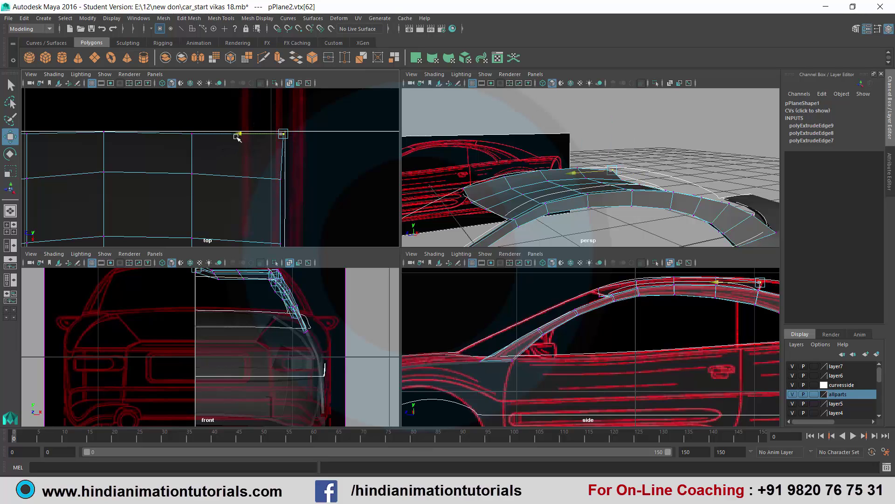
pyautogui.moveTo(283, 179); pyautogui.dragTo(280, 164, button='middle')
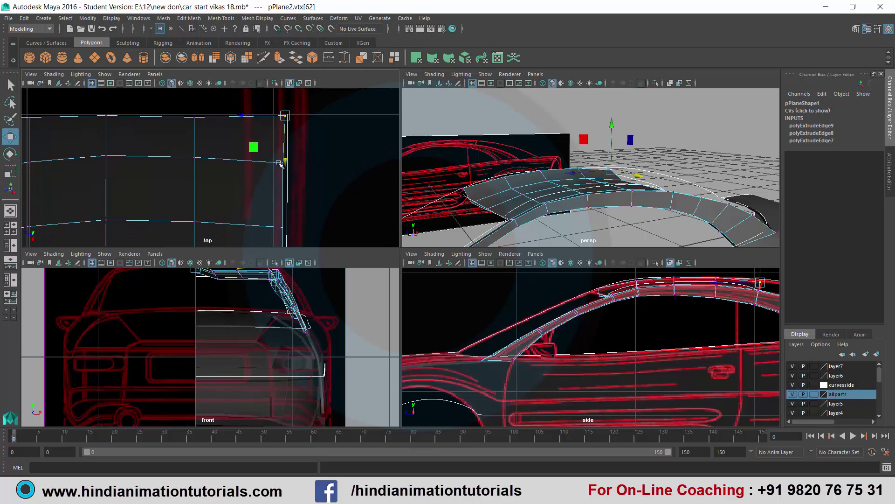
pyautogui.click(279, 161)
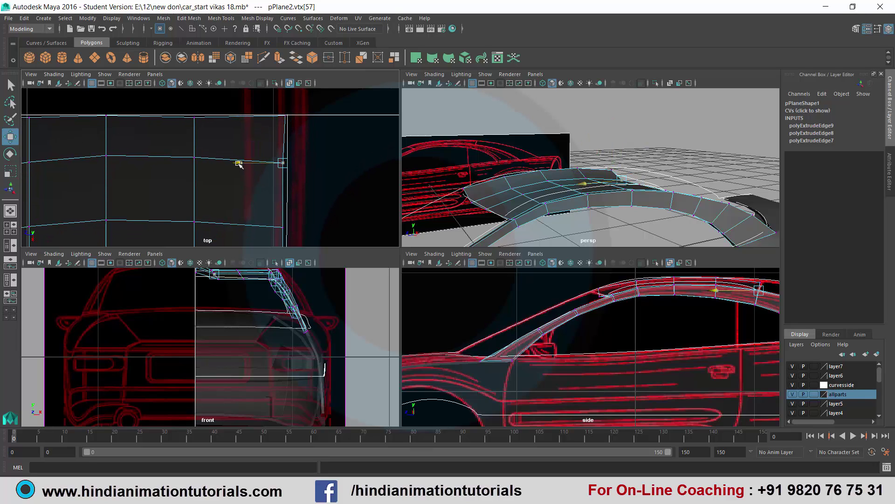
pyautogui.keyDown('alt'); pyautogui.moveTo(264, 213); pyautogui.dragTo(277, 175, button='middle'); pyautogui.keyUp('alt')
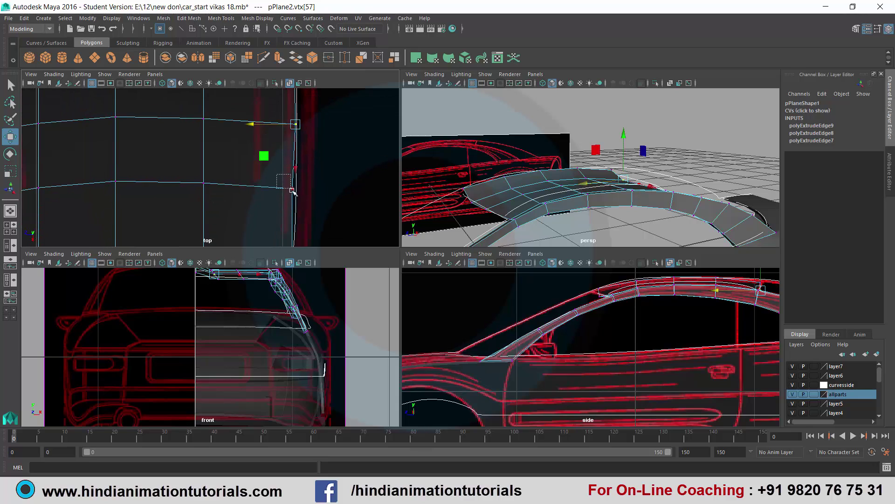
pyautogui.click(292, 189)
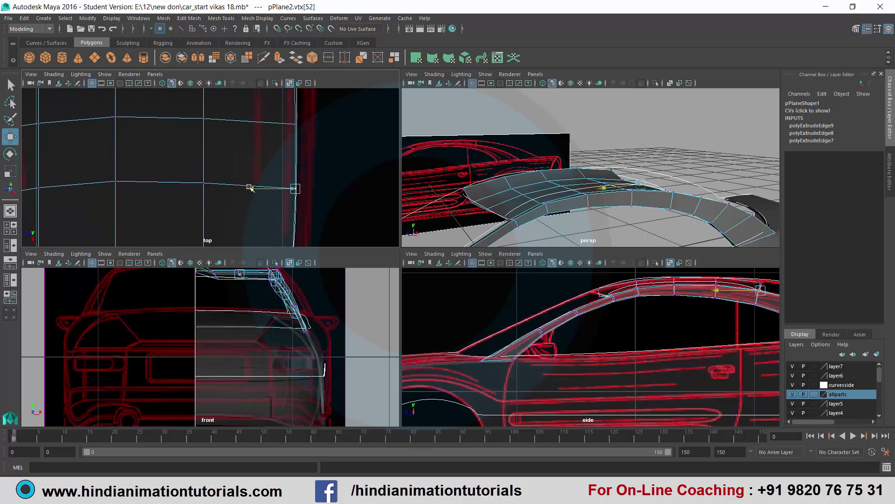
pyautogui.keyDown('alt'); pyautogui.moveTo(279, 230); pyautogui.dragTo(291, 180, button='middle'); pyautogui.keyUp('alt')
pyautogui.scroll(-2, 291, 180)
pyautogui.scroll(-2, 291, 184)
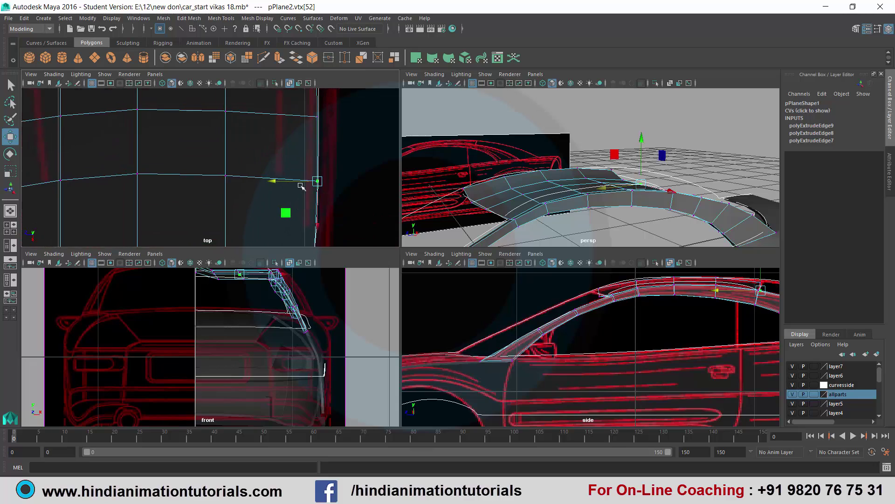
pyautogui.scroll(-2, 291, 189)
pyautogui.scroll(-2, 290, 194)
pyautogui.scroll(2, 290, 194)
pyautogui.scroll(2, 150, 160)
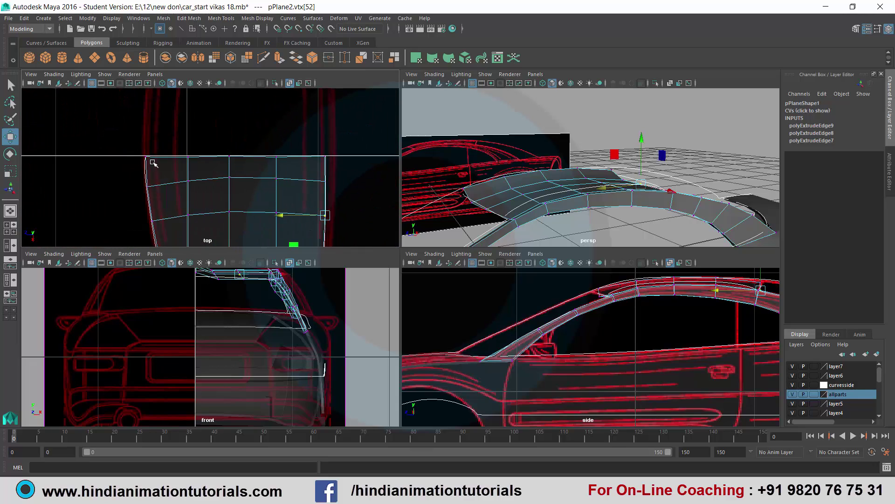
pyautogui.scroll(1, 150, 160)
# Step: Move the front vertex row and several inner vertices along Z onto the roof line
pyautogui.moveTo(96, 129); pyautogui.dragTo(341, 174)
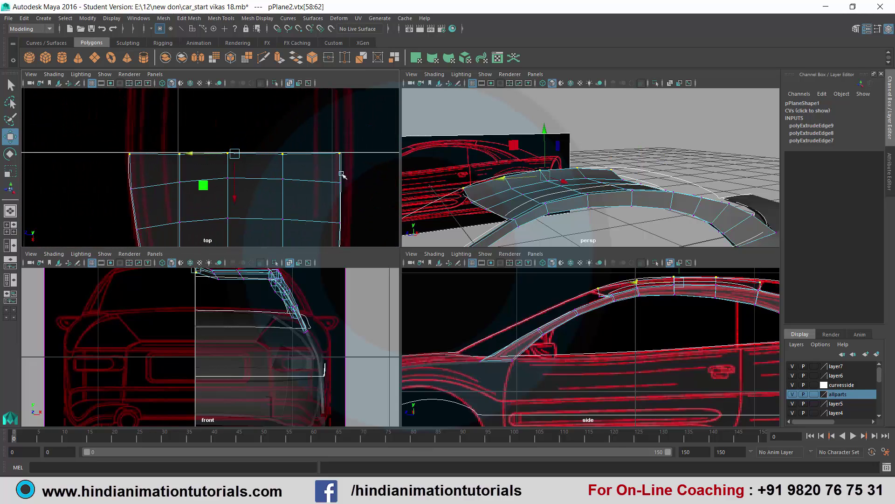
pyautogui.click(235, 199)
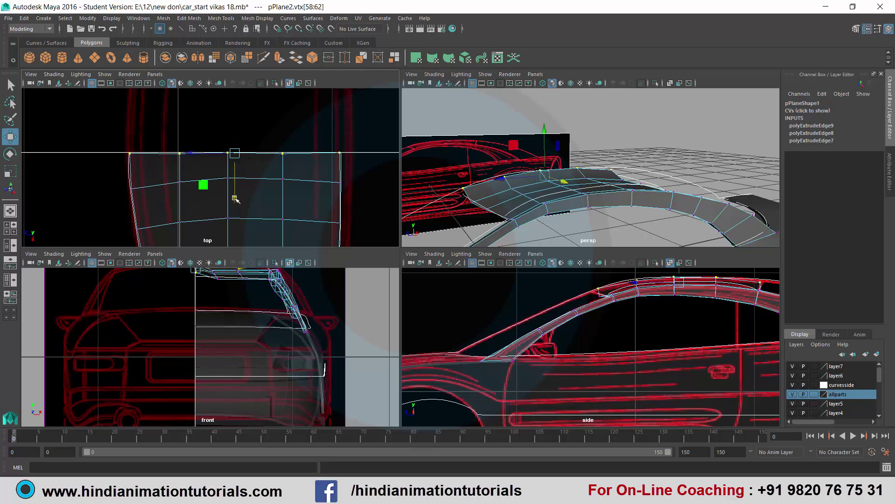
pyautogui.keyDown('alt'); pyautogui.moveTo(288, 194); pyautogui.dragTo(276, 196, button='middle'); pyautogui.keyUp('alt')
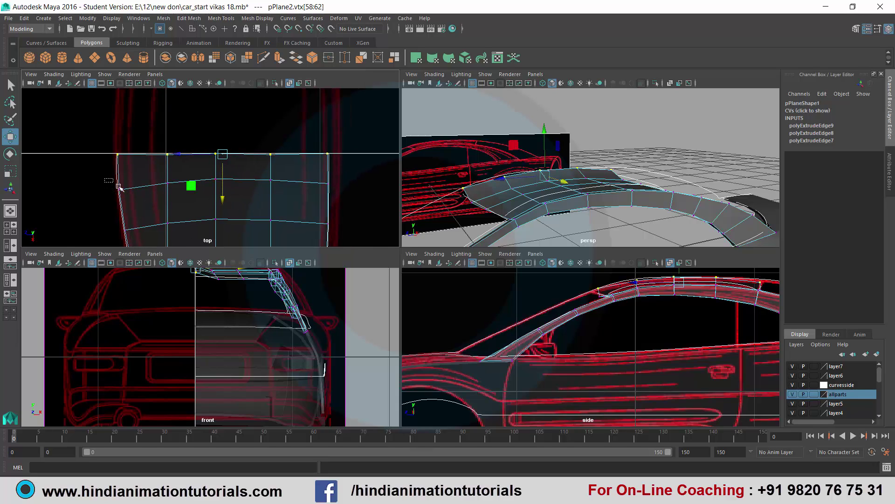
pyautogui.moveTo(119, 187)
pyautogui.mouseDown()
pyautogui.moveTo(136, 201)
pyautogui.moveTo(77, 185)
pyautogui.mouseUp()
pyautogui.moveTo(209, 176); pyautogui.dragTo(216, 225)
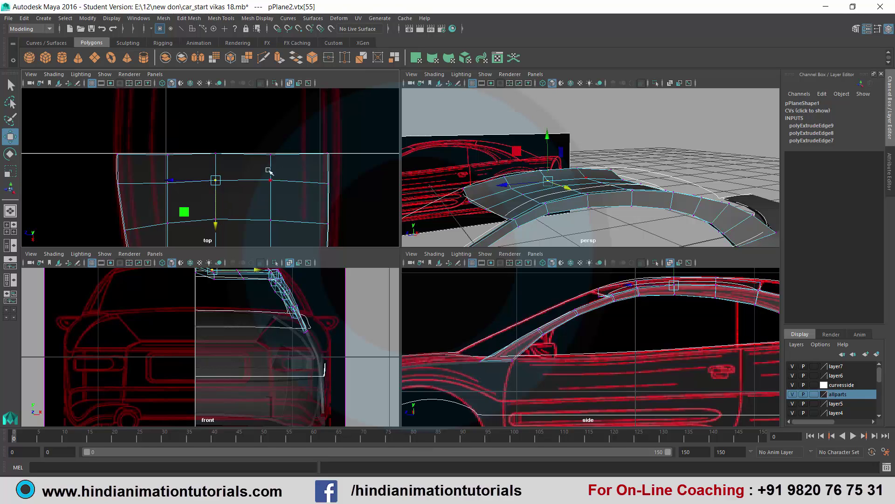
pyautogui.moveTo(270, 182); pyautogui.dragTo(270, 184)
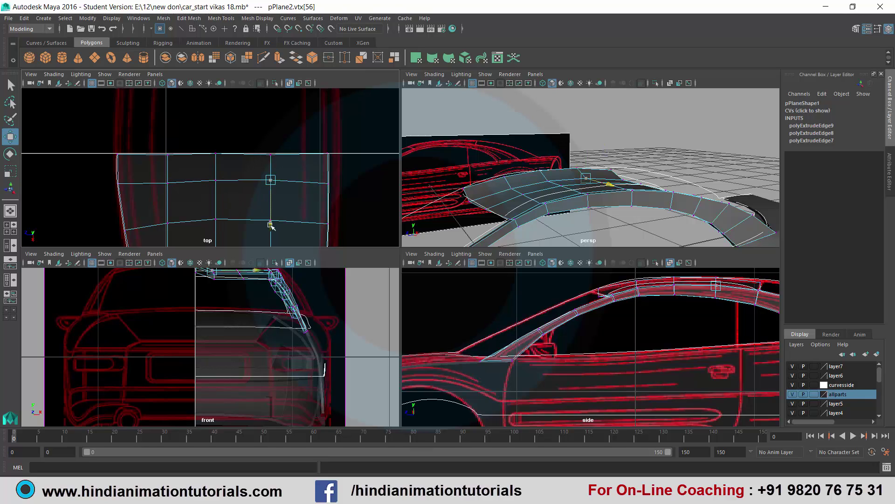
pyautogui.click(271, 224)
# Step: Zoom the side view in on the roof edge and orbit the perspective view around the panel
pyautogui.keyDown('alt'); pyautogui.moveTo(331, 185); pyautogui.dragTo(284, 181, button='middle'); pyautogui.keyUp('alt')
pyautogui.scroll(-2, 321, 187)
pyautogui.scroll(-1, 326, 189)
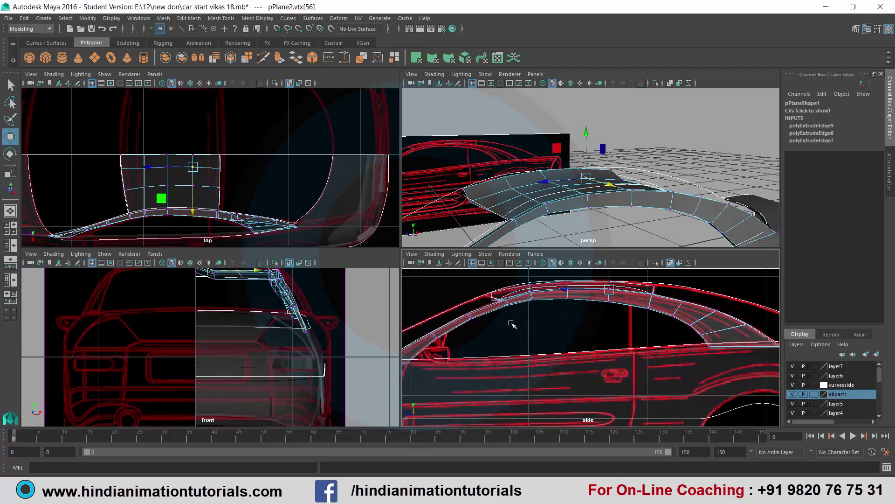
pyautogui.scroll(2, 543, 316)
pyautogui.moveTo(554, 344)
pyautogui.keyDown('alt'); pyautogui.mouseDown(button='middle')
pyautogui.moveTo(513, 341)
pyautogui.moveTo(515, 371)
pyautogui.mouseUp(button='middle'); pyautogui.keyUp('alt')
pyautogui.scroll(2, 513, 341)
pyautogui.keyDown('alt'); pyautogui.moveTo(486, 219); pyautogui.dragTo(473, 230); pyautogui.keyUp('alt')
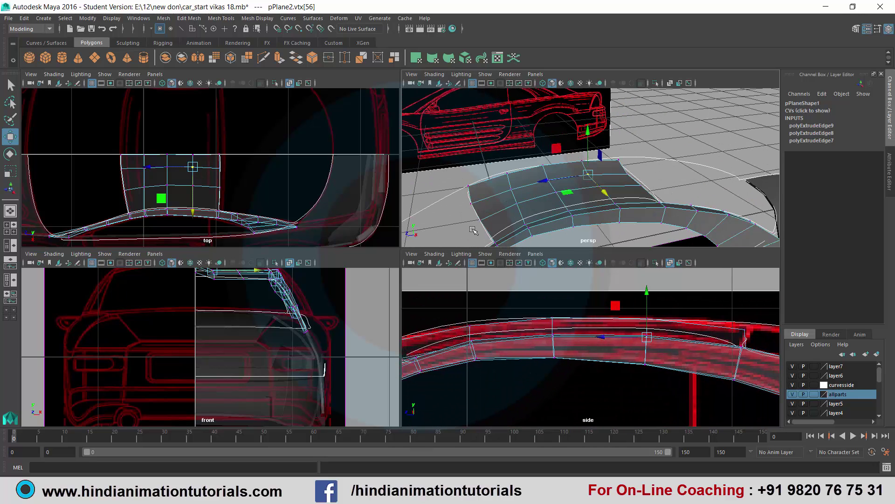
# Step: In Edge mode, select edges at the panel's front and nudge them vertically
pyautogui.moveTo(505, 191); pyautogui.dragTo(504, 167, button='right')
pyautogui.click(519, 191)
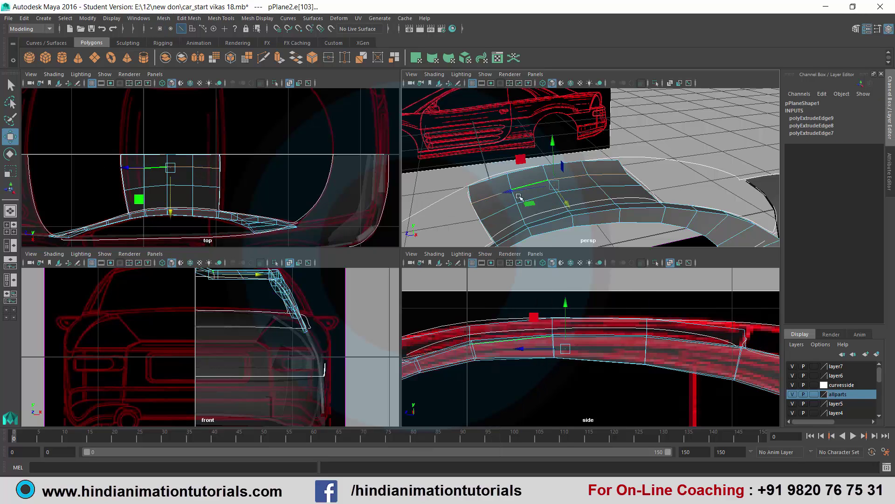
pyautogui.click(509, 210)
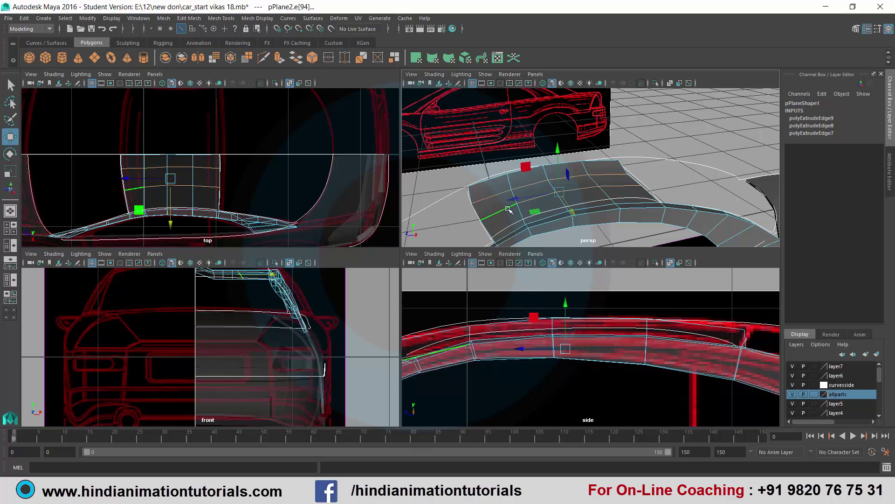
pyautogui.keyDown('alt'); pyautogui.moveTo(509, 211); pyautogui.dragTo(512, 217); pyautogui.keyUp('alt')
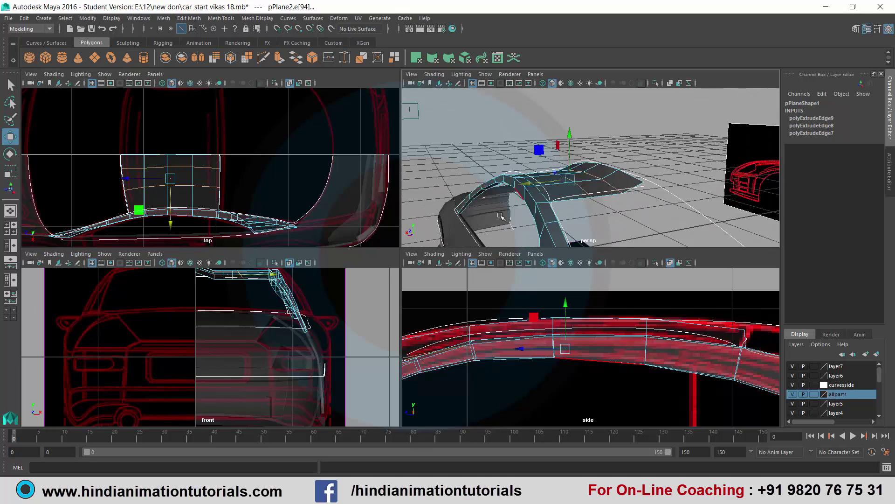
pyautogui.moveTo(526, 220)
pyautogui.keyDown('alt'); pyautogui.mouseDown()
pyautogui.moveTo(557, 204)
pyautogui.moveTo(534, 219)
pyautogui.mouseUp(); pyautogui.keyUp('alt')
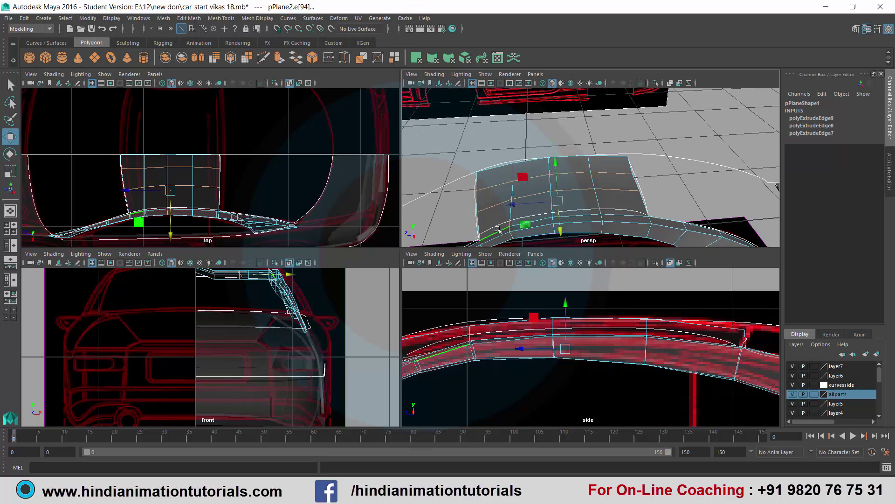
pyautogui.click(536, 223)
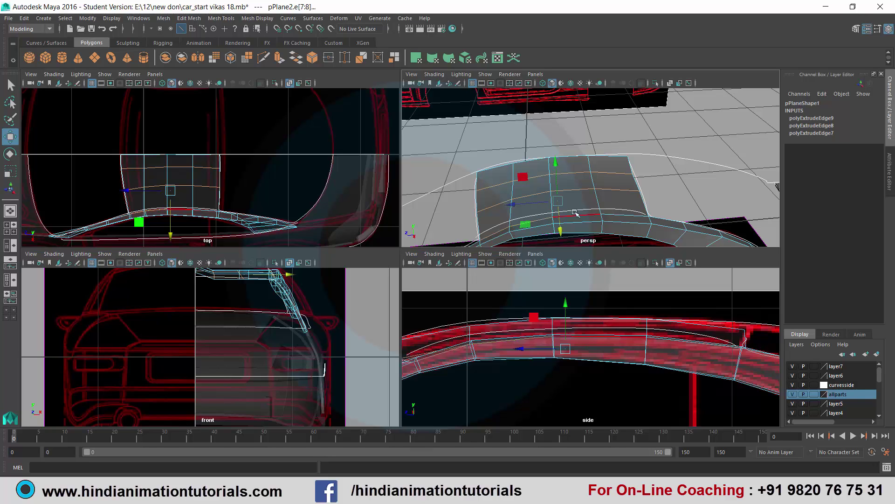
pyautogui.moveTo(603, 219)
pyautogui.keyDown('alt'); pyautogui.mouseDown()
pyautogui.moveTo(523, 206)
pyautogui.moveTo(550, 221)
pyautogui.mouseUp(); pyautogui.keyUp('alt')
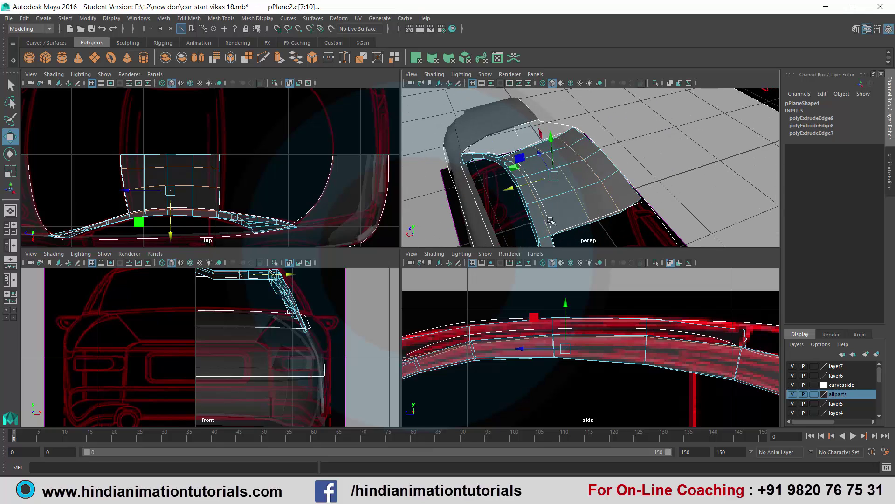
pyautogui.moveTo(550, 137); pyautogui.dragTo(550, 133)
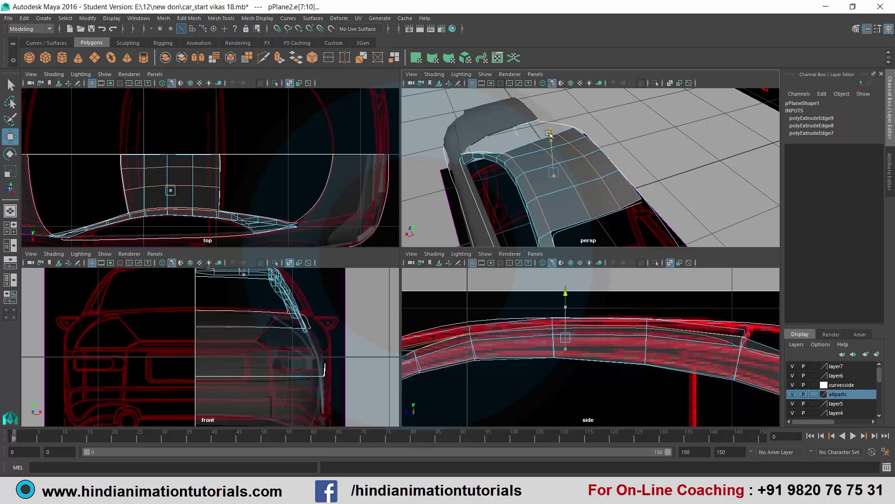
pyautogui.moveTo(550, 133)
pyautogui.keyDown('alt'); pyautogui.mouseDown()
pyautogui.moveTo(542, 190)
pyautogui.moveTo(558, 198)
pyautogui.moveTo(538, 192)
pyautogui.moveTo(500, 215)
pyautogui.mouseUp(); pyautogui.keyUp('alt')
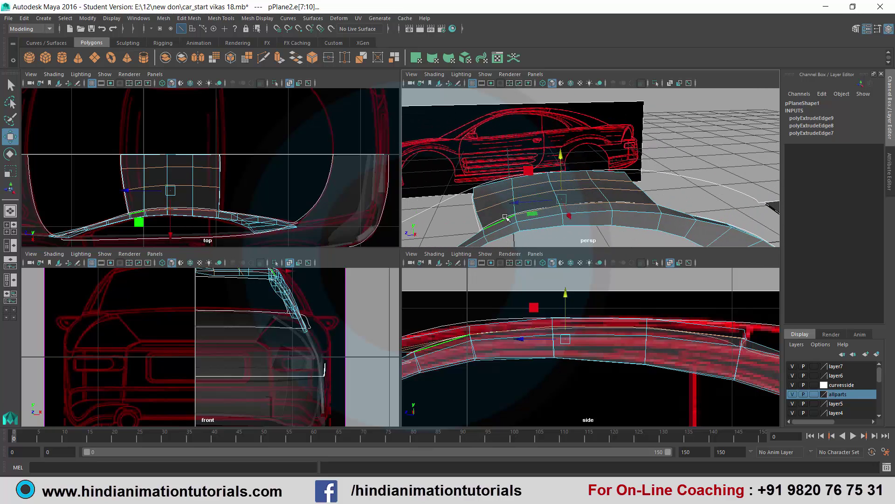
# Step: Select the roof edge loop plus neighbouring edges and raise them in the side view
pyautogui.click(496, 205)
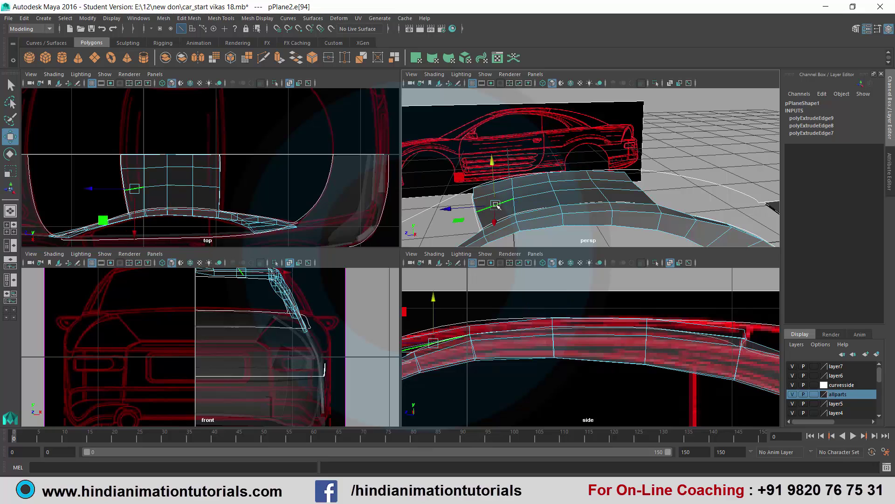
pyautogui.doubleClick(618, 190)
pyautogui.keyDown('shift'); pyautogui.click(496, 191); pyautogui.keyUp('shift')
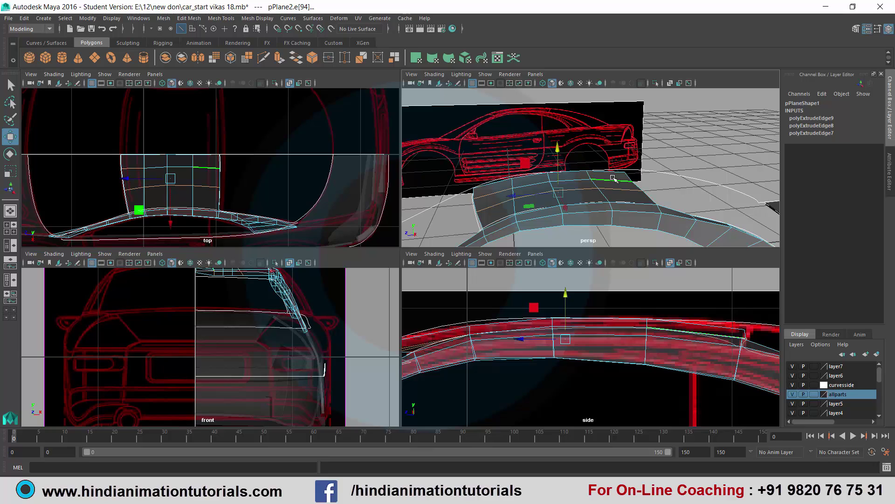
pyautogui.moveTo(613, 178); pyautogui.dragTo(520, 186)
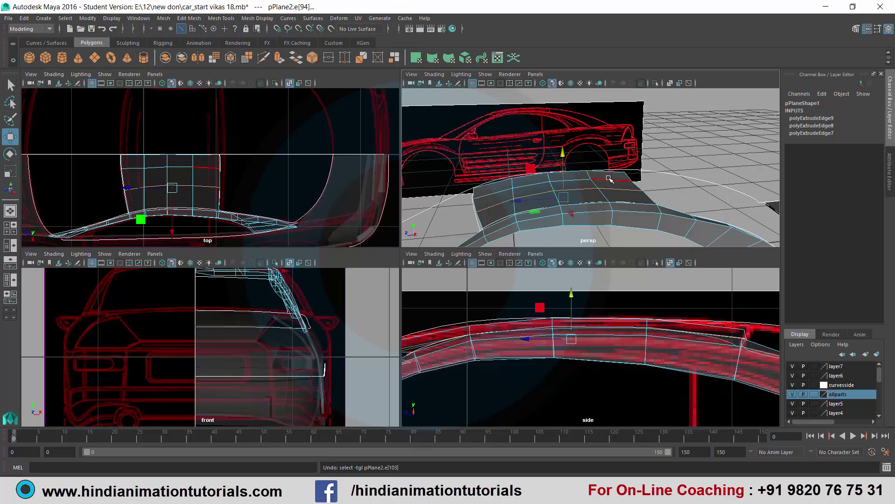
pyautogui.keyDown('shift'); pyautogui.click(503, 191); pyautogui.keyUp('shift')
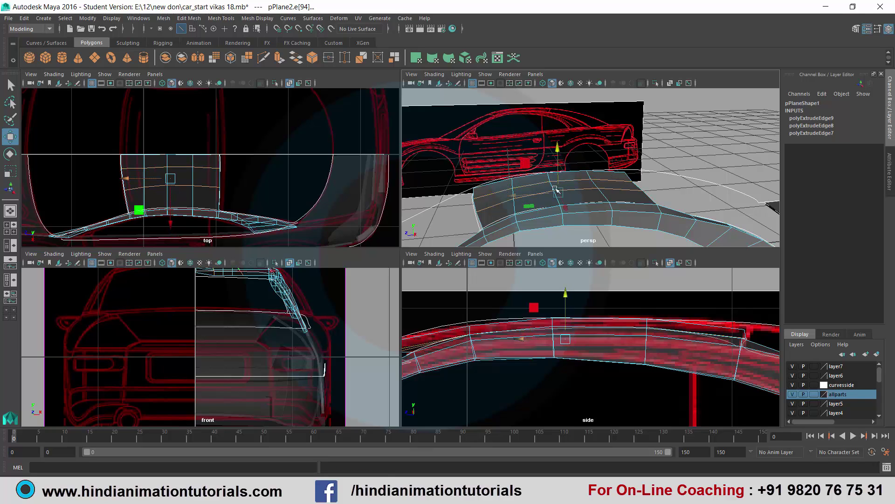
pyautogui.scroll(2, 573, 337)
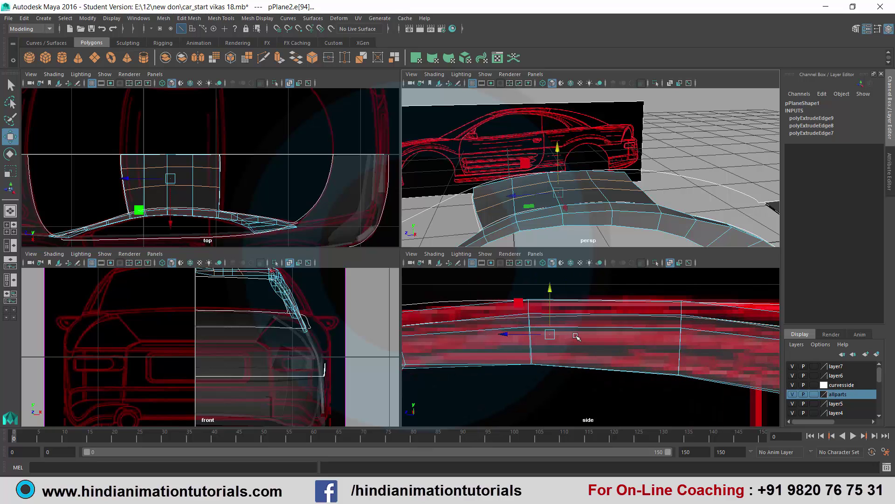
pyautogui.scroll(2, 572, 348)
pyautogui.moveTo(545, 302); pyautogui.dragTo(540, 295)
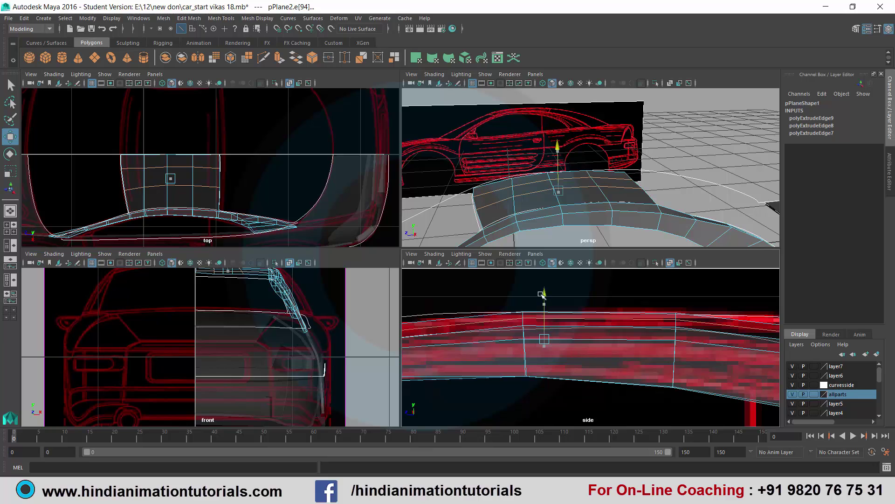
pyautogui.moveTo(499, 190)
pyautogui.keyDown('alt'); pyautogui.mouseDown()
pyautogui.moveTo(577, 176)
pyautogui.moveTo(539, 179)
pyautogui.mouseUp(); pyautogui.keyUp('alt')
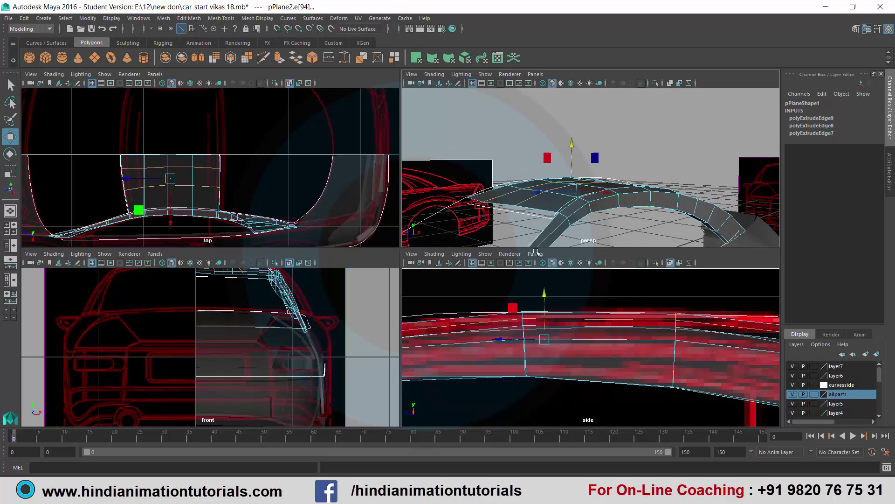
pyautogui.moveTo(546, 294); pyautogui.dragTo(545, 290)
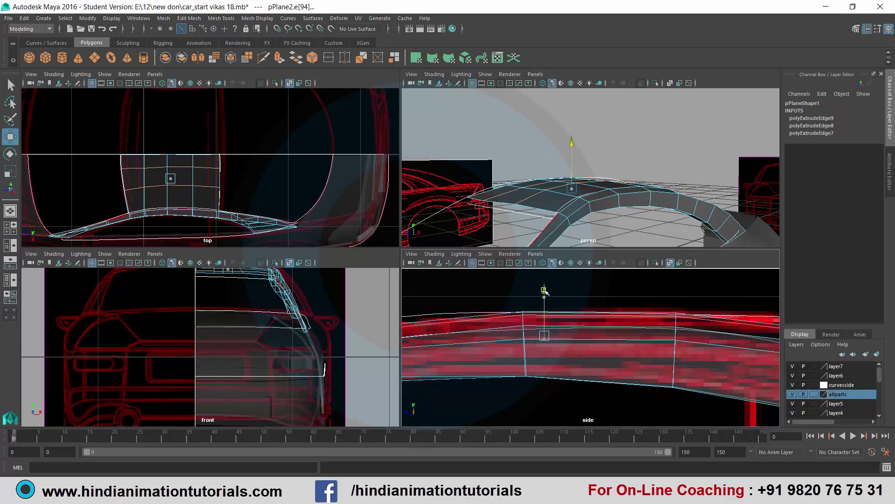
pyautogui.moveTo(541, 196)
pyautogui.keyDown('alt'); pyautogui.mouseDown()
pyautogui.moveTo(503, 226)
pyautogui.moveTo(532, 174)
pyautogui.mouseUp(); pyautogui.keyUp('alt')
# Step: Lift four rear roof edges slightly along Y, then maximize the side view
pyautogui.click(501, 176)
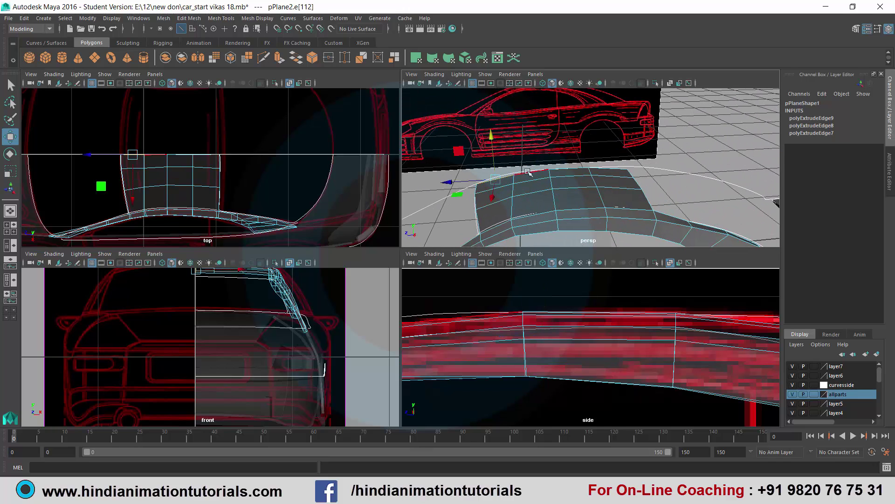
pyautogui.keyDown('shift'); pyautogui.click(530, 172); pyautogui.keyUp('shift')
pyautogui.keyDown('shift'); pyautogui.click(566, 168); pyautogui.keyUp('shift')
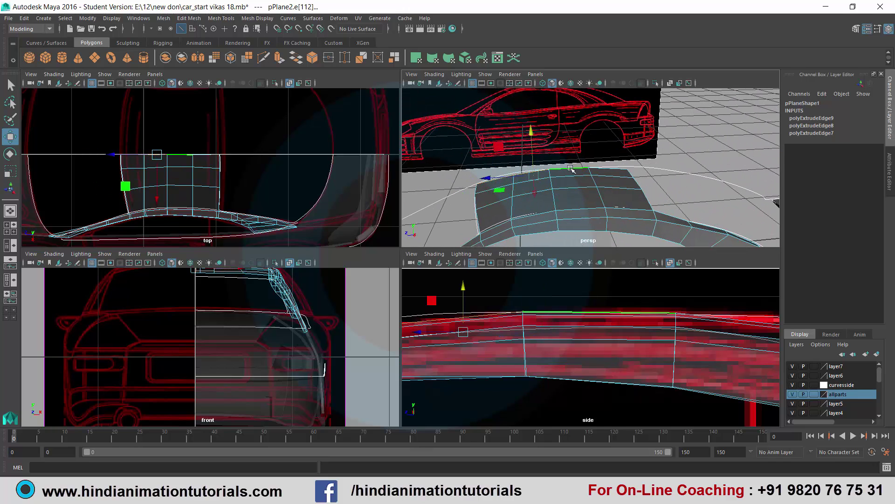
pyautogui.keyDown('shift'); pyautogui.click(601, 169); pyautogui.keyUp('shift')
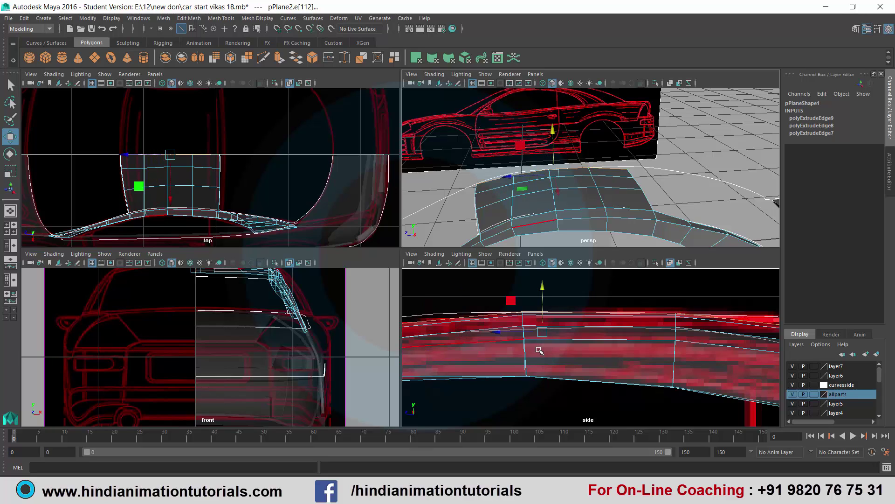
pyautogui.keyDown('alt'); pyautogui.moveTo(551, 327); pyautogui.dragTo(550, 329, button='middle'); pyautogui.keyUp('alt')
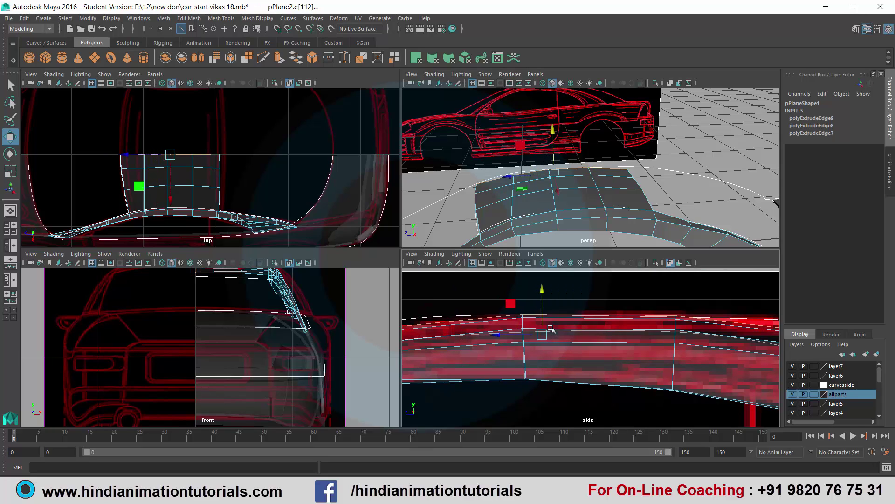
pyautogui.click(541, 289)
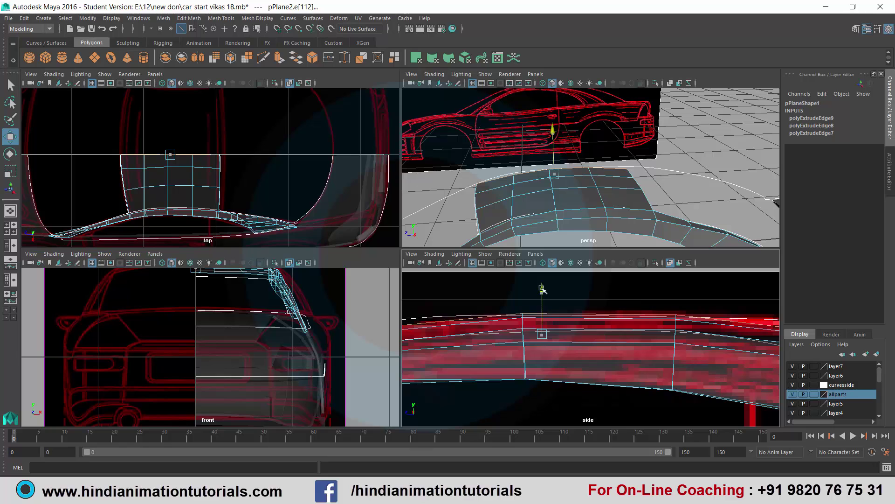
pyautogui.moveTo(542, 289); pyautogui.dragTo(542, 290)
pyautogui.press('space')
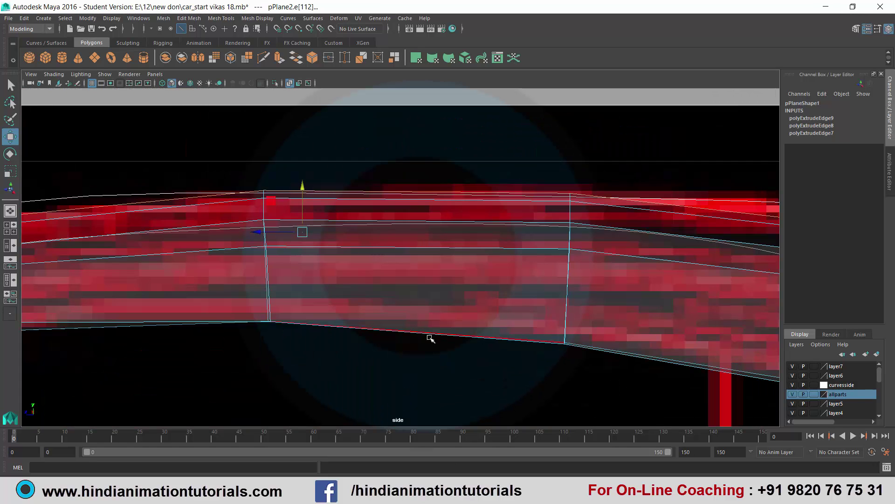
# Step: Switch the strip to Vertex mode, restore four views, and raise one roof vertex slightly
pyautogui.keyDown('alt'); pyautogui.moveTo(121, 299); pyautogui.dragTo(309, 296, button='middle'); pyautogui.keyUp('alt')
pyautogui.keyDown('alt'); pyautogui.moveTo(258, 264); pyautogui.dragTo(340, 269, button='middle'); pyautogui.keyUp('alt')
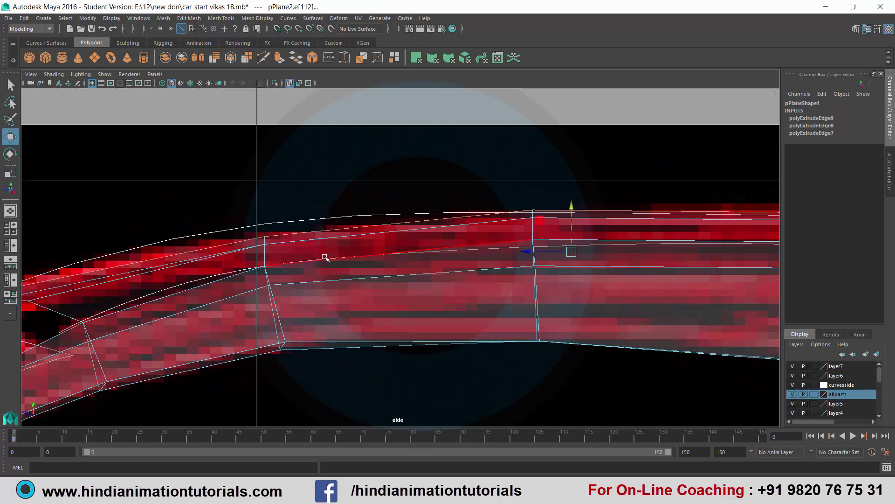
pyautogui.rightClick(324, 234)
pyautogui.moveTo(325, 252); pyautogui.dragTo(279, 235, button='right')
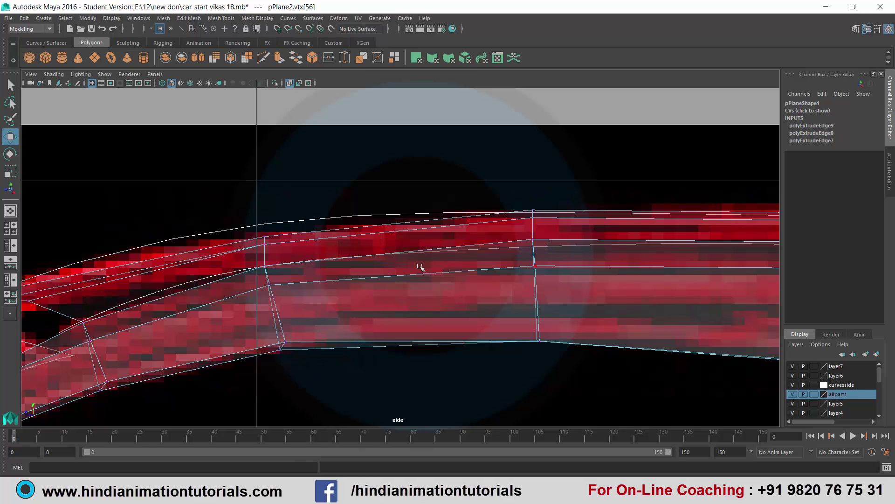
pyautogui.press('space')
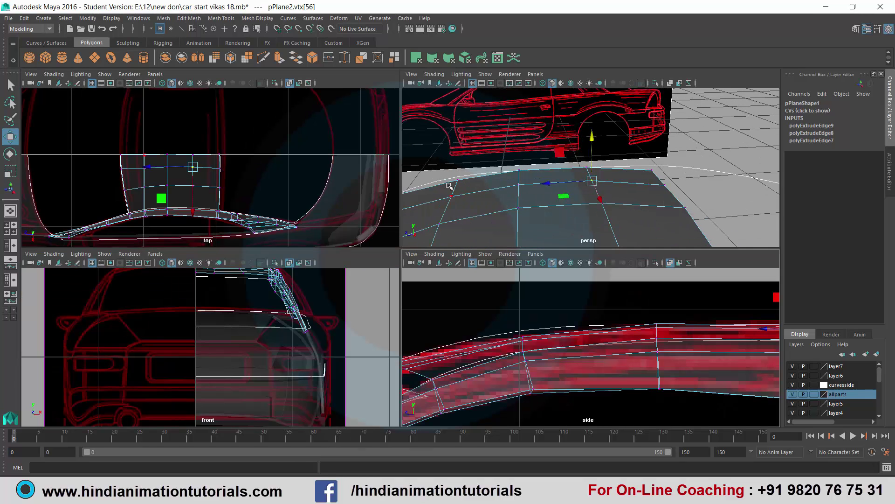
pyautogui.keyDown('alt'); pyautogui.moveTo(449, 186); pyautogui.dragTo(512, 187); pyautogui.keyUp('alt')
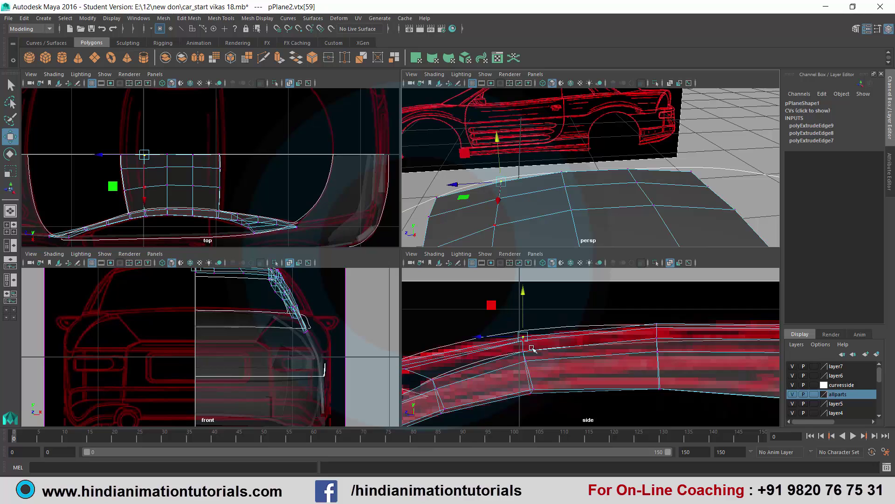
pyautogui.scroll(1, 499, 320)
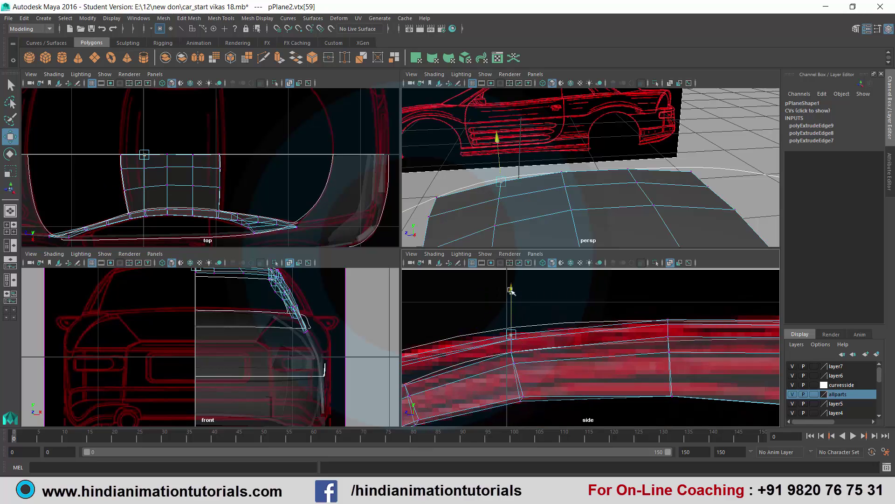
pyautogui.moveTo(512, 291); pyautogui.dragTo(512, 286)
pyautogui.keyDown('alt'); pyautogui.moveTo(512, 286); pyautogui.dragTo(630, 342, button='middle'); pyautogui.keyUp('alt')
pyautogui.scroll(-1, 632, 343)
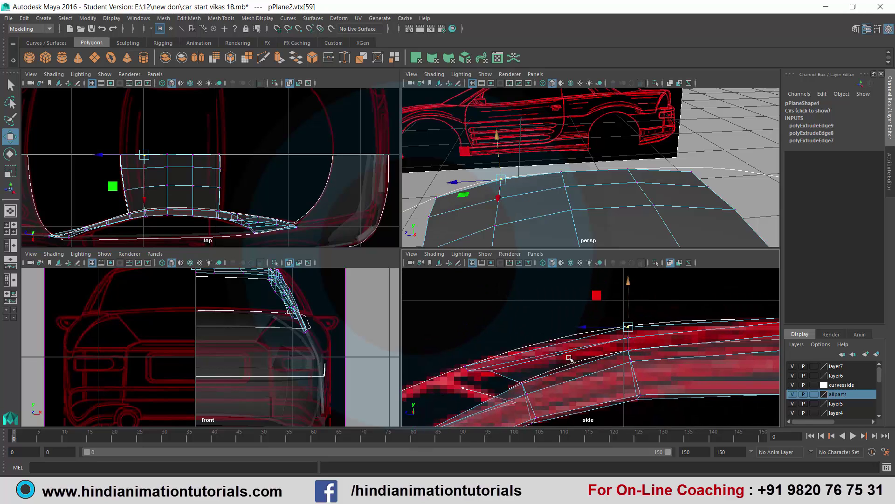
pyautogui.scroll(1, 564, 359)
# Step: Step through successive roof-edge vertices, framing the views on each one
pyautogui.click(471, 350)
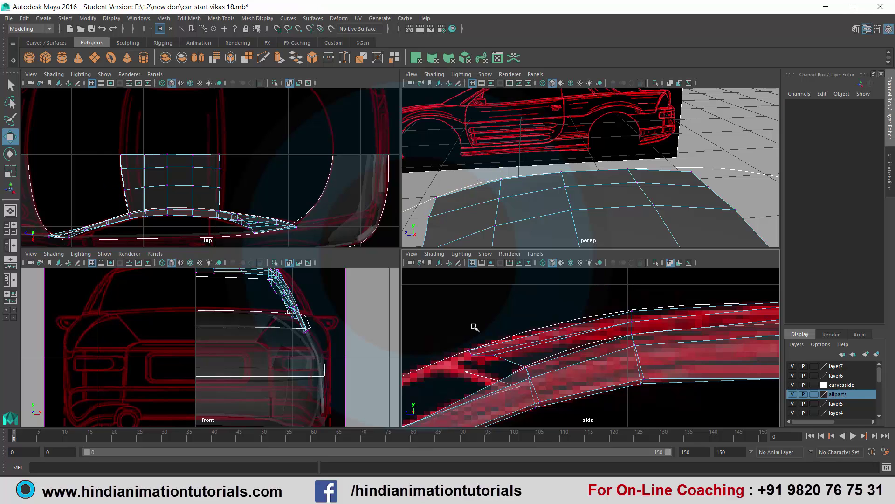
pyautogui.click(437, 198)
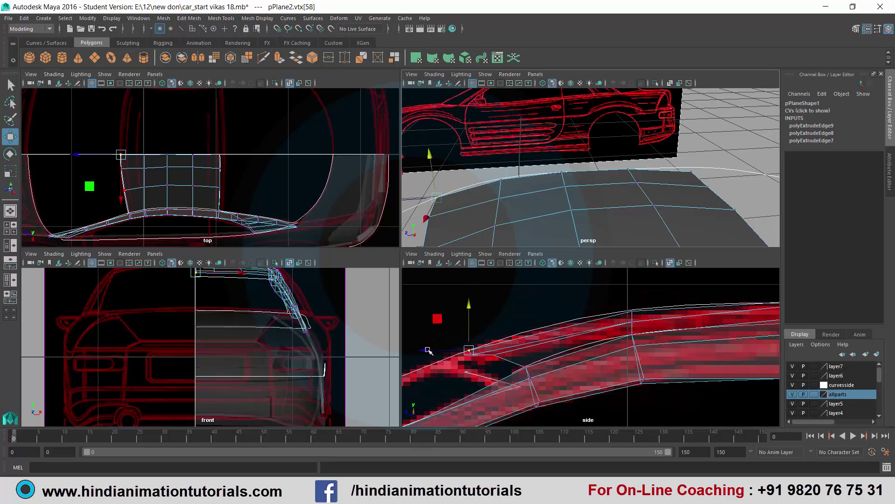
pyautogui.click(469, 349)
pyautogui.scroll(1, 488, 345)
pyautogui.scroll(1, 488, 346)
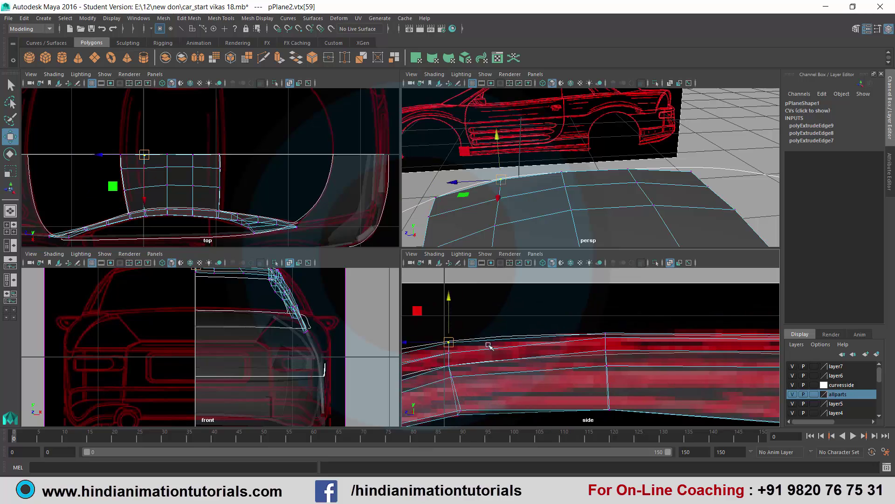
pyautogui.click(607, 334)
pyautogui.press('f')
pyautogui.press('f')
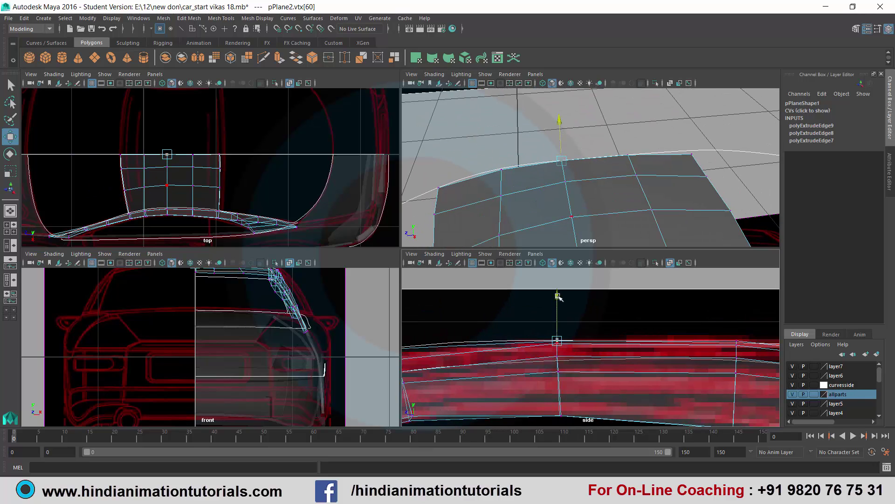
pyautogui.click(735, 344)
pyautogui.press('f')
pyautogui.press('f')
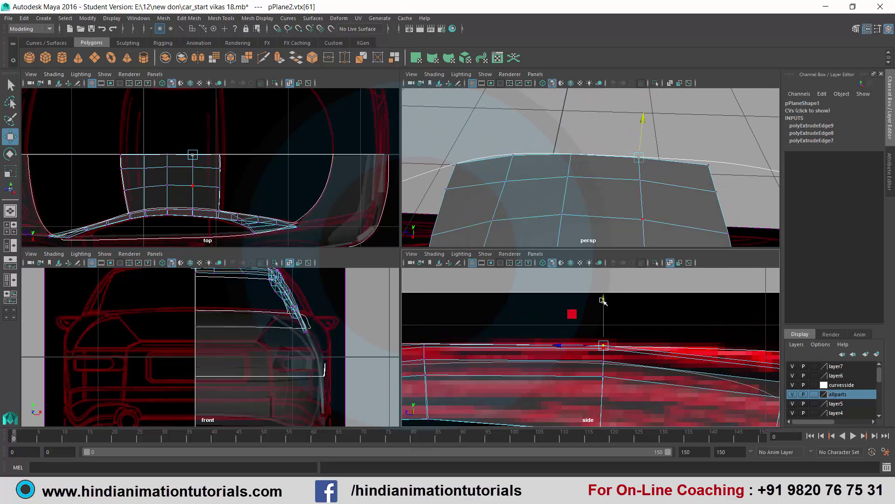
pyautogui.click(709, 164)
pyautogui.press('f')
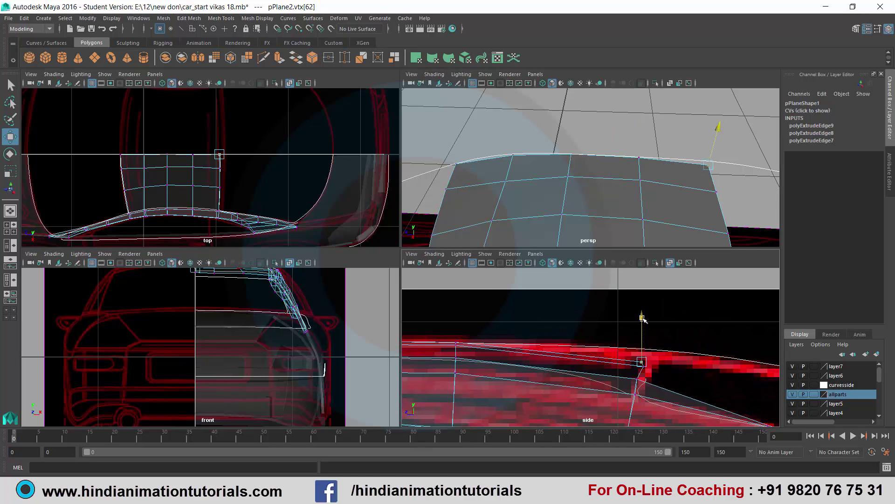
pyautogui.hotkey('ctrl', 'z')
pyautogui.hotkey('ctrl', 'z')
pyautogui.hotkey('ctrl', 'z')
pyautogui.hotkey('ctrl', 'z')
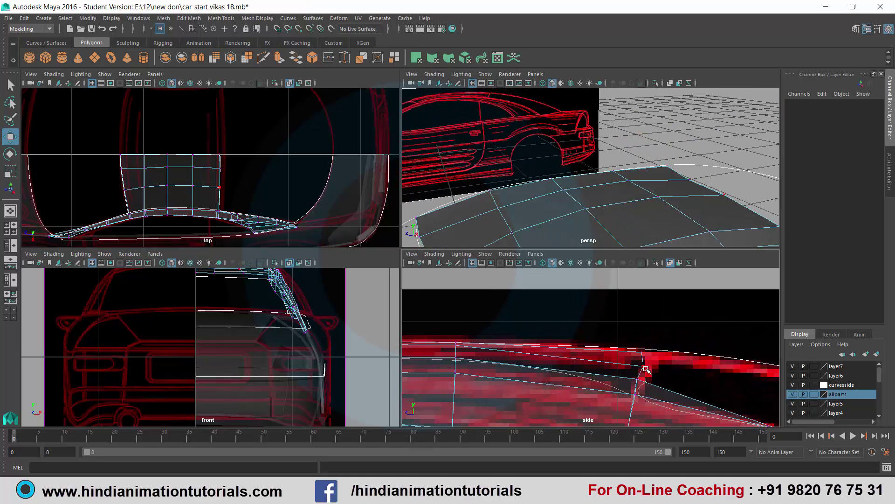
# Step: Nudge a side-view roof vertex up onto the blueprint roof line
pyautogui.click(646, 370)
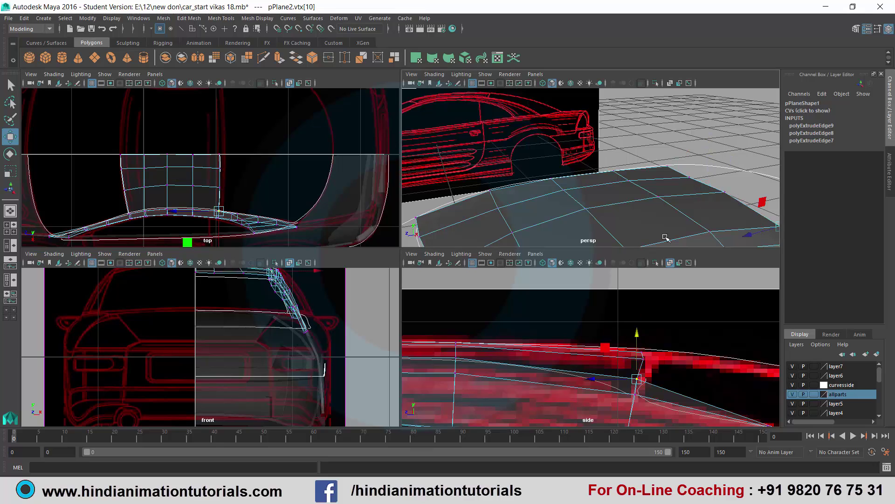
pyautogui.press('f')
pyautogui.moveTo(637, 378)
pyautogui.mouseDown()
pyautogui.moveTo(598, 375)
pyautogui.moveTo(643, 317)
pyautogui.mouseUp()
# Step: Raise vtx[52] to the roof line, then lift outer-edge vertices 53–57 slightly along Y
pyautogui.click(643, 362)
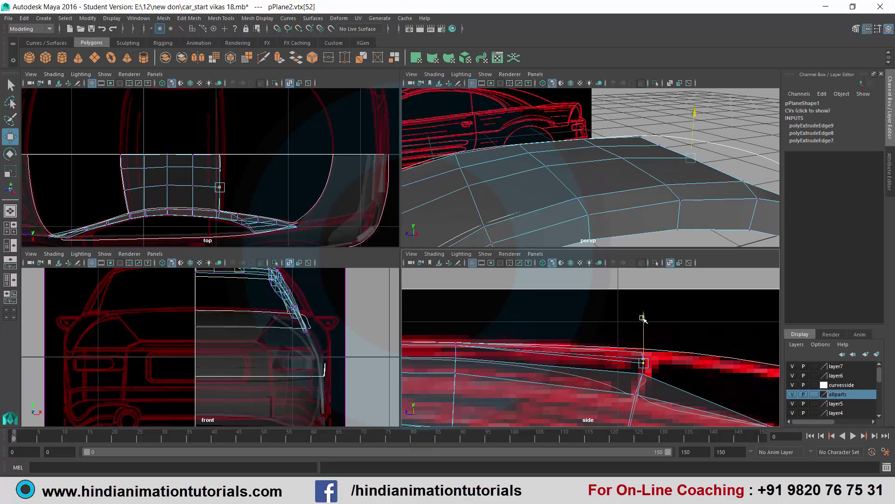
pyautogui.moveTo(643, 201)
pyautogui.keyDown('alt'); pyautogui.mouseDown()
pyautogui.moveTo(583, 207)
pyautogui.moveTo(591, 190)
pyautogui.moveTo(561, 198)
pyautogui.moveTo(581, 195)
pyautogui.mouseUp(); pyautogui.keyUp('alt')
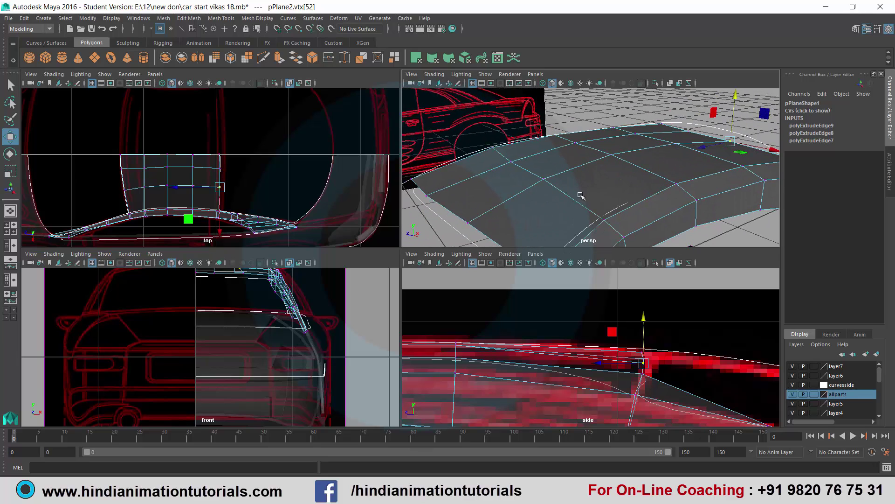
pyautogui.click(434, 194)
pyautogui.keyDown('alt'); pyautogui.moveTo(479, 193); pyautogui.dragTo(455, 200); pyautogui.keyUp('alt')
pyautogui.keyDown('alt'); pyautogui.moveTo(484, 156); pyautogui.dragTo(504, 163); pyautogui.keyUp('alt')
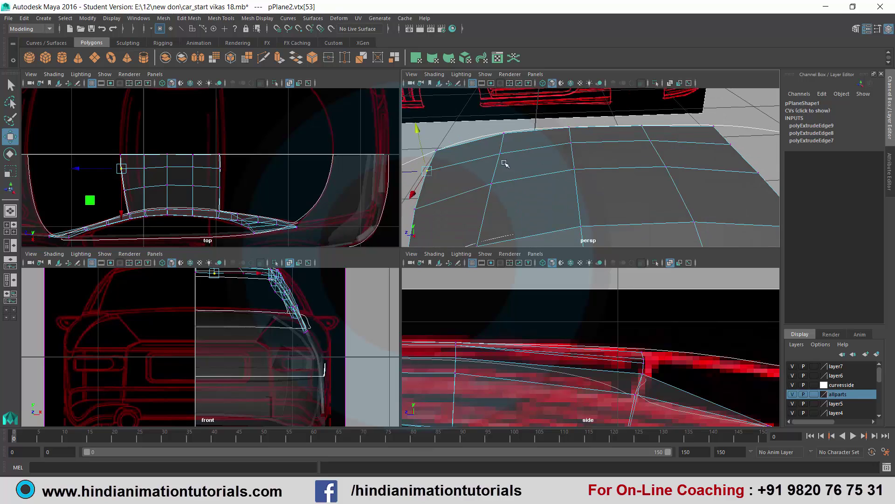
pyautogui.keyDown('shift'); pyautogui.click(503, 157); pyautogui.keyUp('shift')
pyautogui.keyDown('shift'); pyautogui.click(573, 142); pyautogui.keyUp('shift')
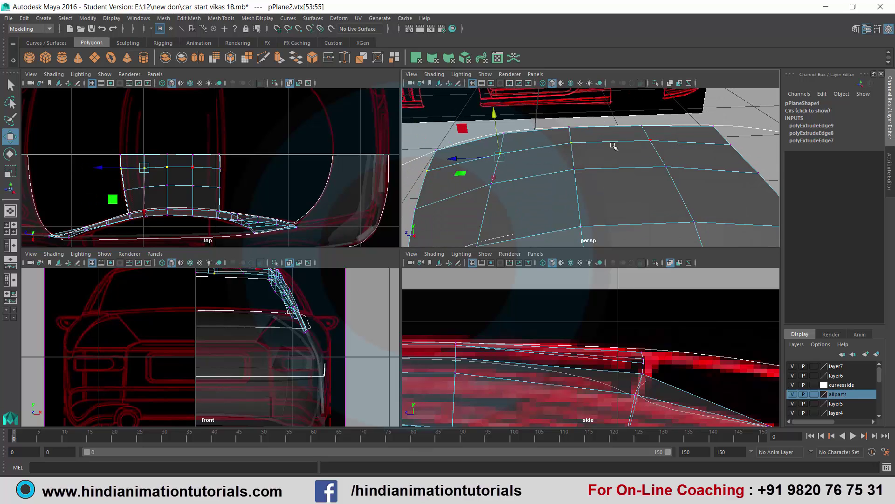
pyautogui.keyDown('shift'); pyautogui.click(648, 141); pyautogui.keyUp('shift')
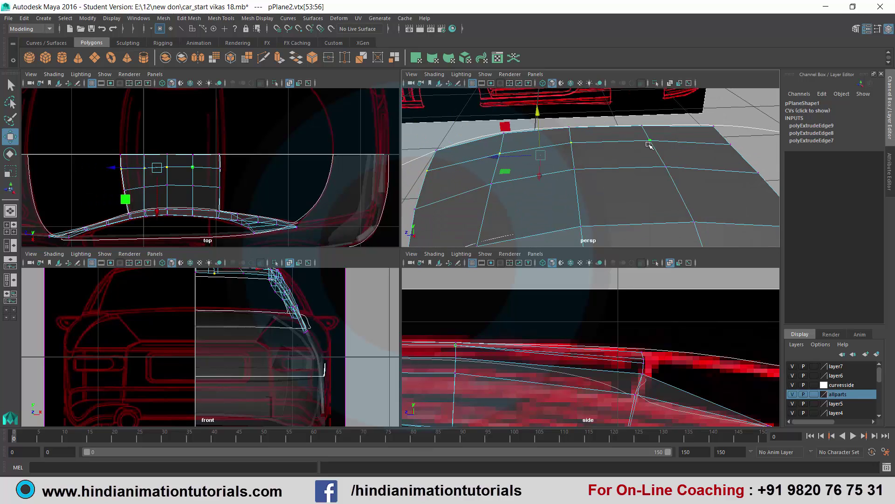
pyautogui.keyDown('shift'); pyautogui.click(713, 145); pyautogui.keyUp('shift')
pyautogui.keyDown('alt'); pyautogui.moveTo(555, 195); pyautogui.dragTo(562, 186); pyautogui.keyUp('alt')
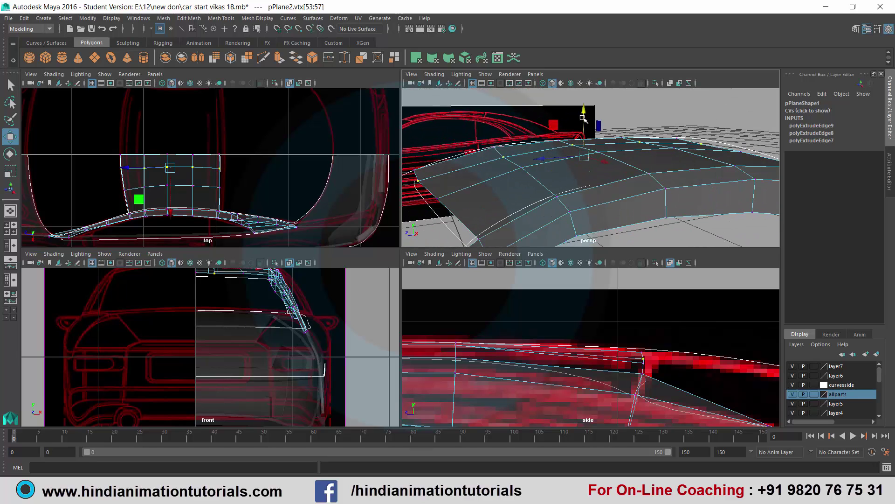
pyautogui.moveTo(586, 109); pyautogui.dragTo(584, 108)
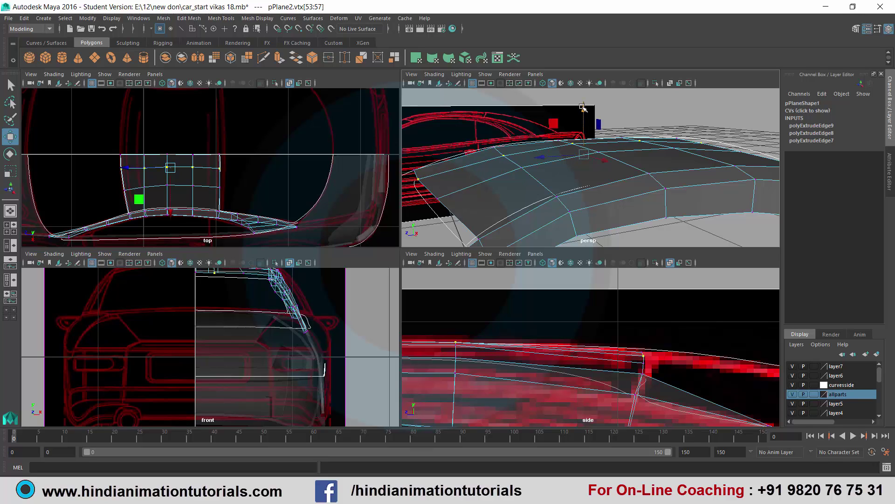
pyautogui.click(535, 188)
# Step: Pan and zoom the front and top views, then maximize the perspective view
pyautogui.keyDown('alt'); pyautogui.moveTo(233, 322); pyautogui.dragTo(232, 342, button='middle'); pyautogui.keyUp('alt')
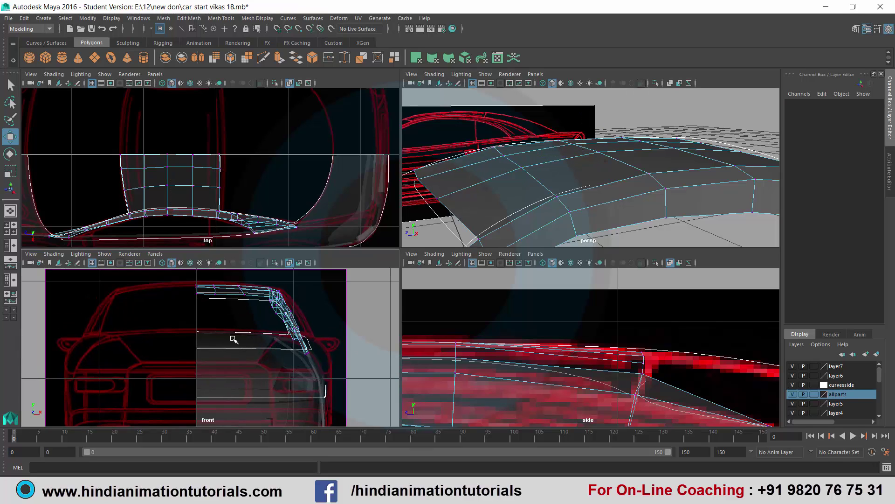
pyautogui.scroll(3, 215, 200)
pyautogui.scroll(2, 251, 373)
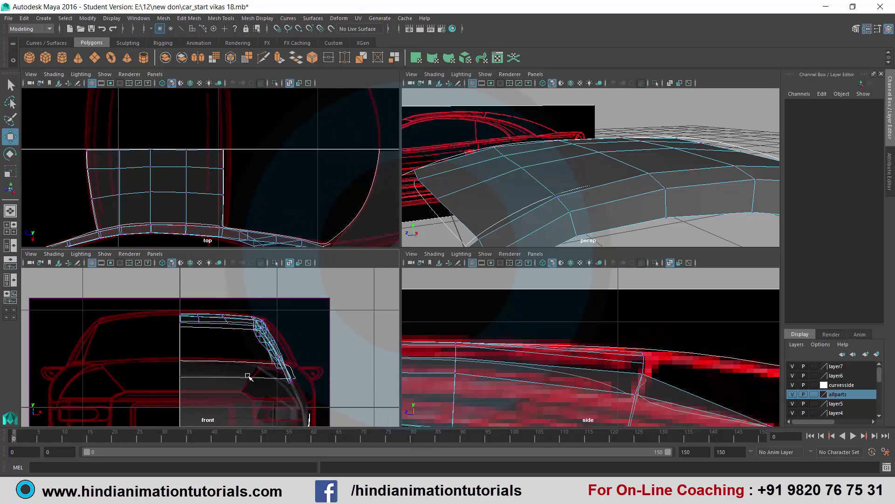
pyautogui.scroll(2, 247, 375)
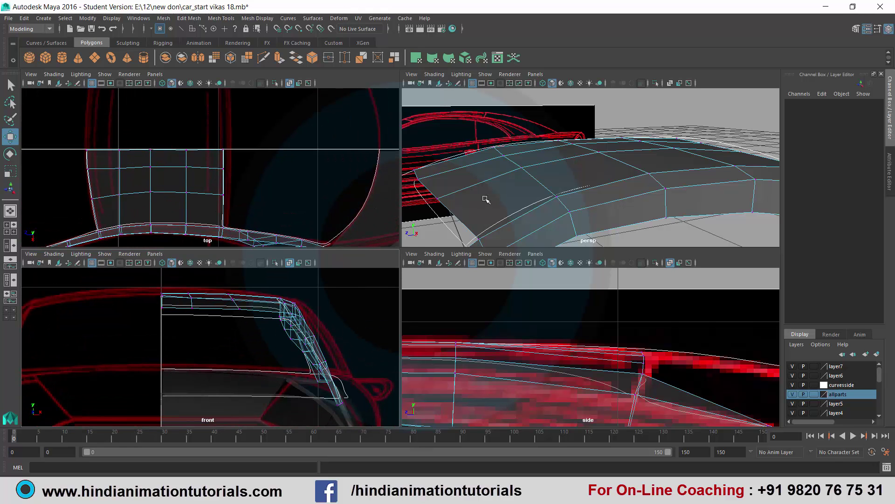
pyautogui.keyDown('alt'); pyautogui.moveTo(484, 199); pyautogui.dragTo(570, 195); pyautogui.keyUp('alt')
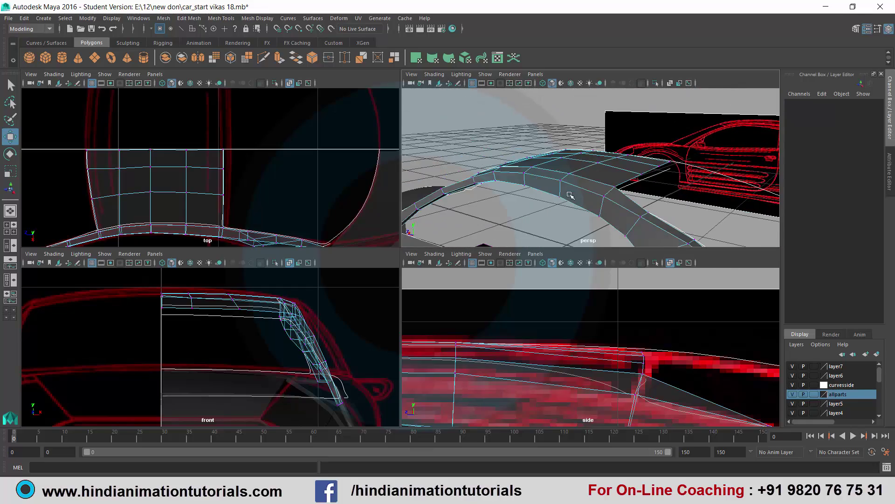
pyautogui.press('space')
# Step: Return to object mode and orbit around the car to review the arched roof panel
pyautogui.keyDown('alt'); pyautogui.moveTo(569, 195); pyautogui.dragTo(337, 267, button='right'); pyautogui.keyUp('alt')
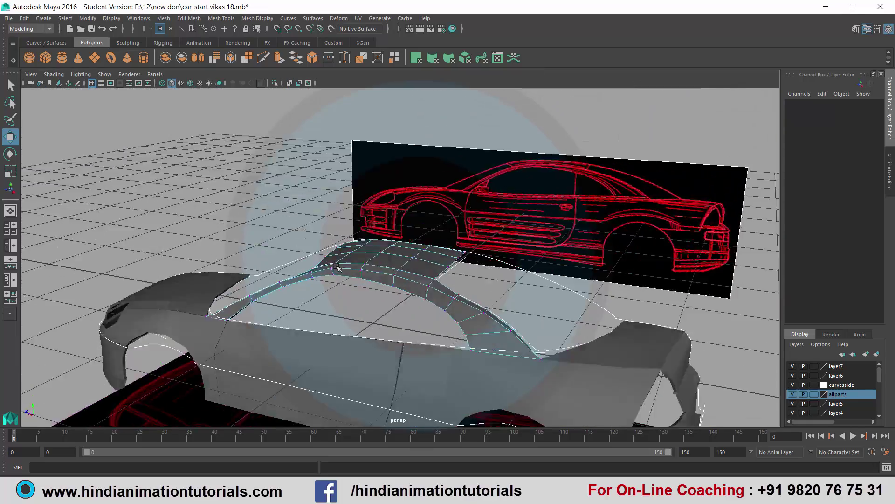
pyautogui.keyDown('alt'); pyautogui.moveTo(337, 267); pyautogui.dragTo(402, 258); pyautogui.keyUp('alt')
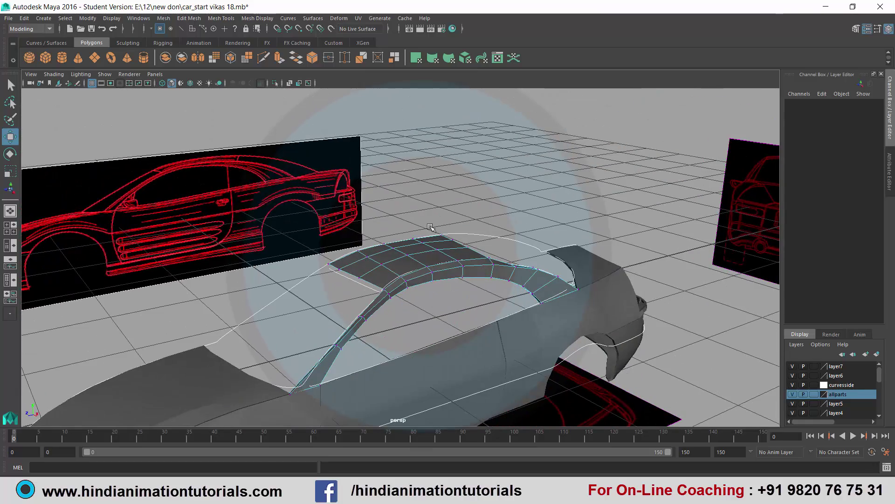
pyautogui.press('F8')
pyautogui.keyDown('alt'); pyautogui.moveTo(425, 224); pyautogui.dragTo(458, 237); pyautogui.keyUp('alt')
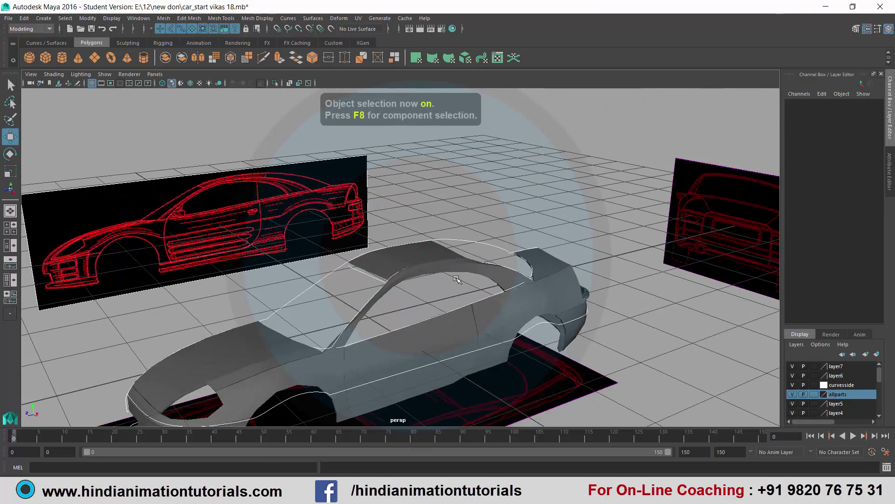
pyautogui.moveTo(457, 278)
pyautogui.keyDown('alt'); pyautogui.mouseDown()
pyautogui.moveTo(460, 296)
pyautogui.moveTo(424, 316)
pyautogui.moveTo(459, 289)
pyautogui.moveTo(475, 300)
pyautogui.mouseUp(); pyautogui.keyUp('alt')
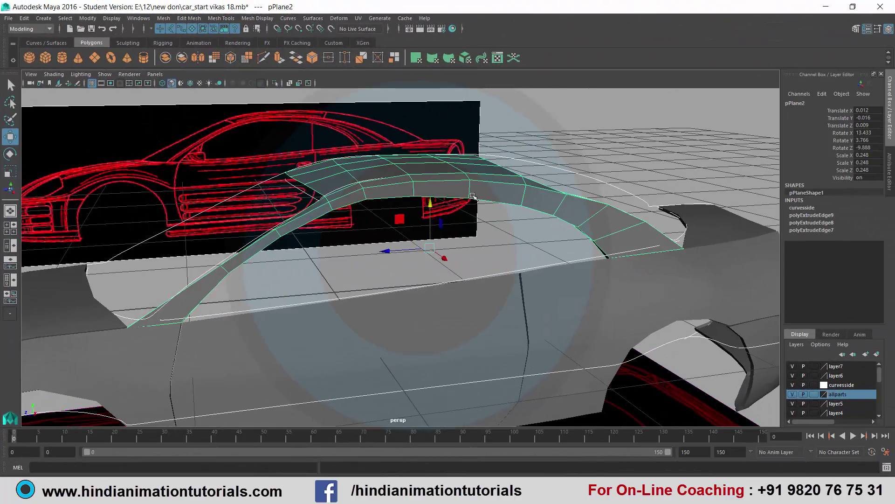
pyautogui.keyDown('alt'); pyautogui.moveTo(473, 196); pyautogui.dragTo(383, 187); pyautogui.keyUp('alt')
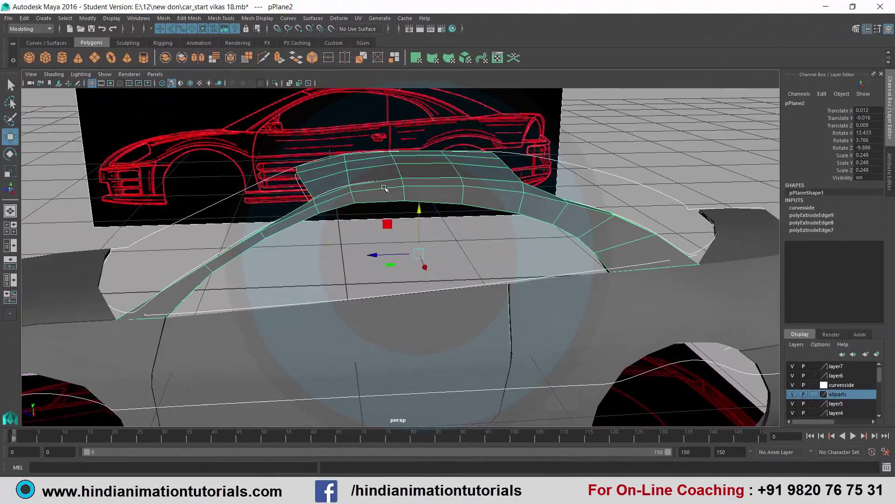